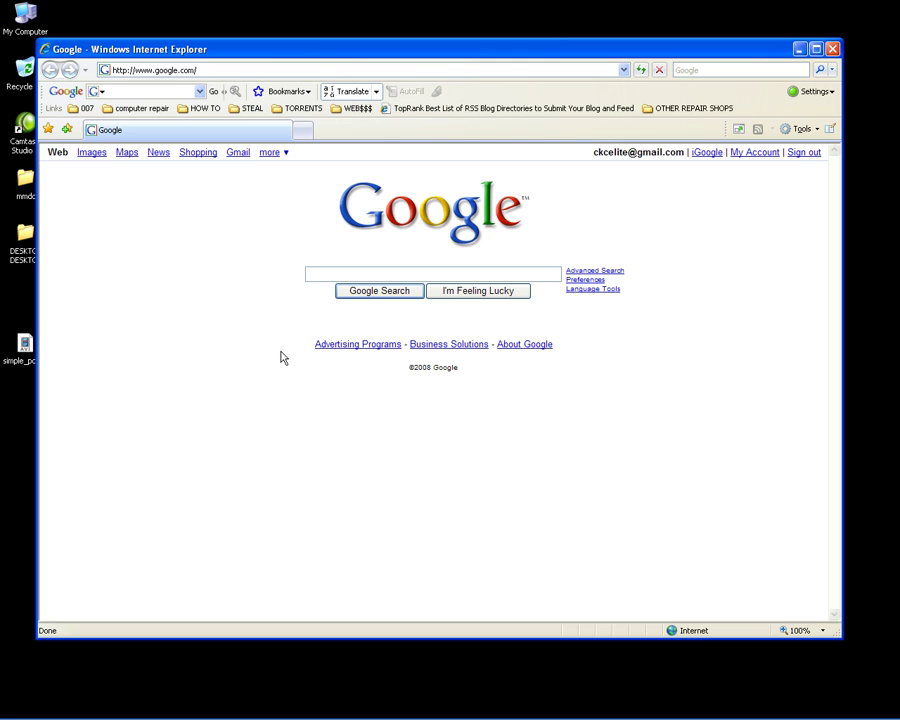
- Search Google for "news for natives" and open the Indian Country Today website from the results
type("news for natives")
key("Return")
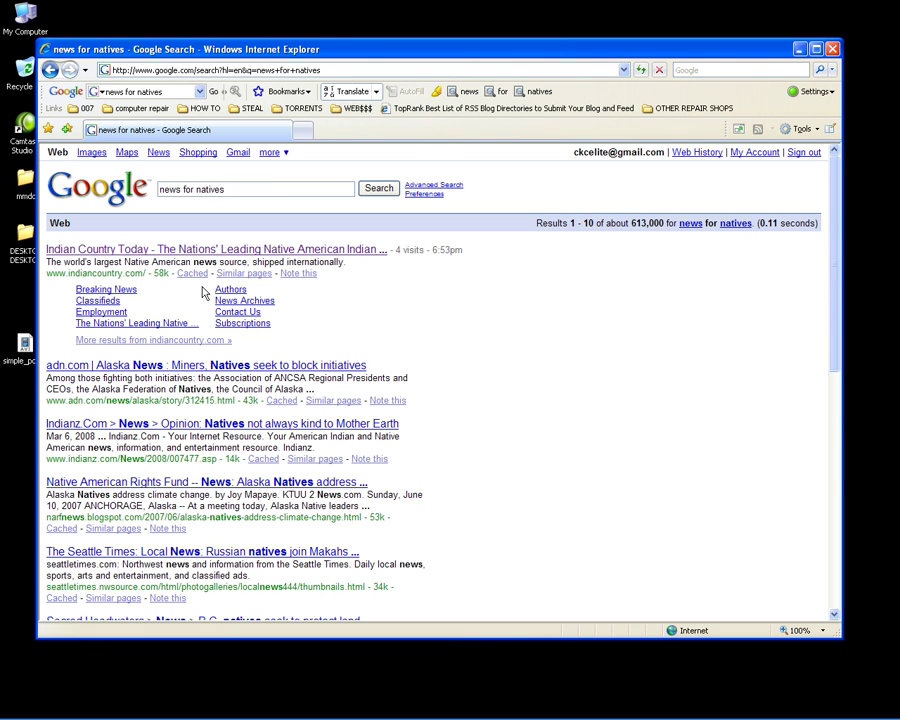
left_click(165, 250)
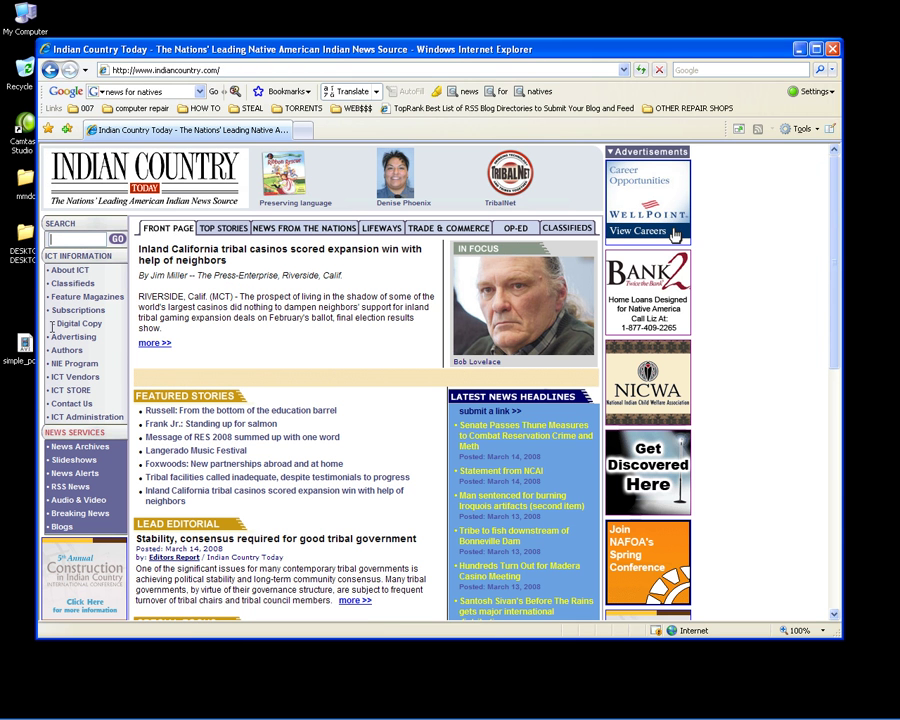
- Search the news site for "dakota" and open the article "Medal of Honor finally bestowed upon Sioux soldier"
type("dakota")
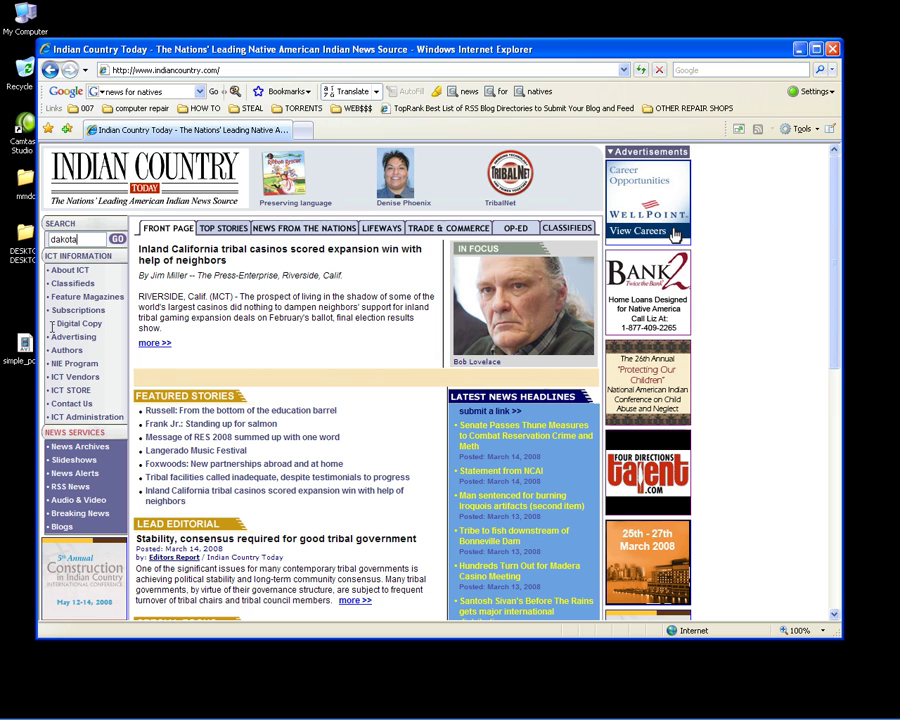
key("Return")
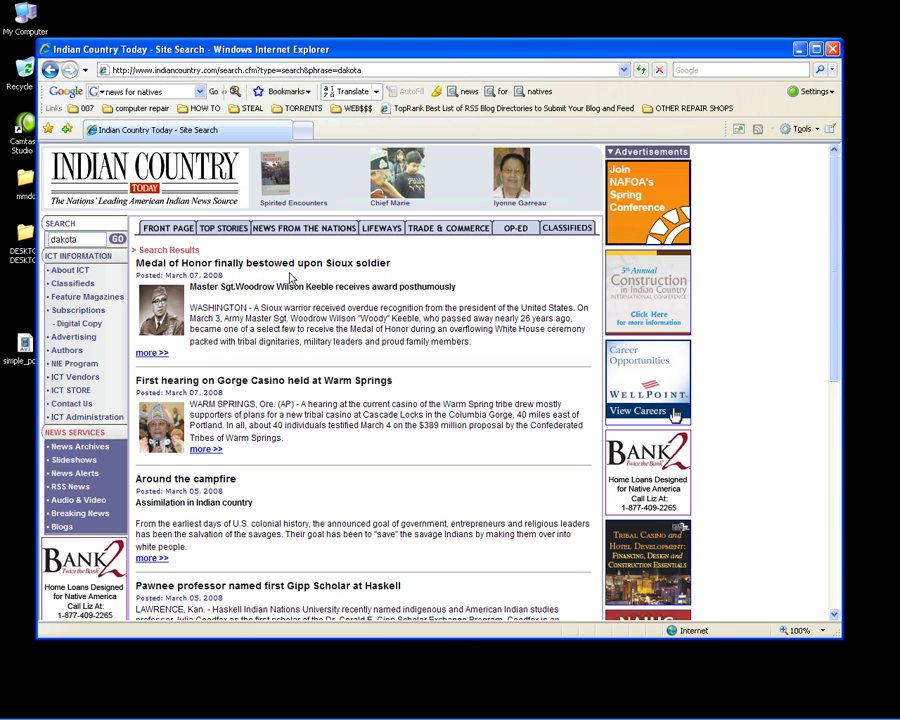
left_click(347, 265)
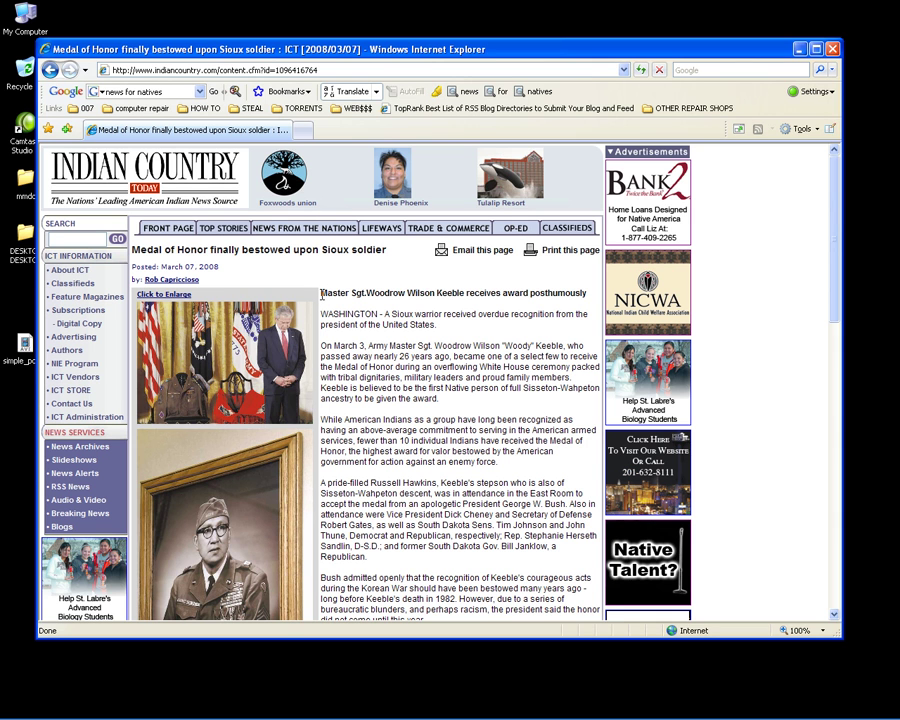
- Copy the full article text, from the bold subheading down to the last paragraph
left_click_drag(321, 293, 519, 527)
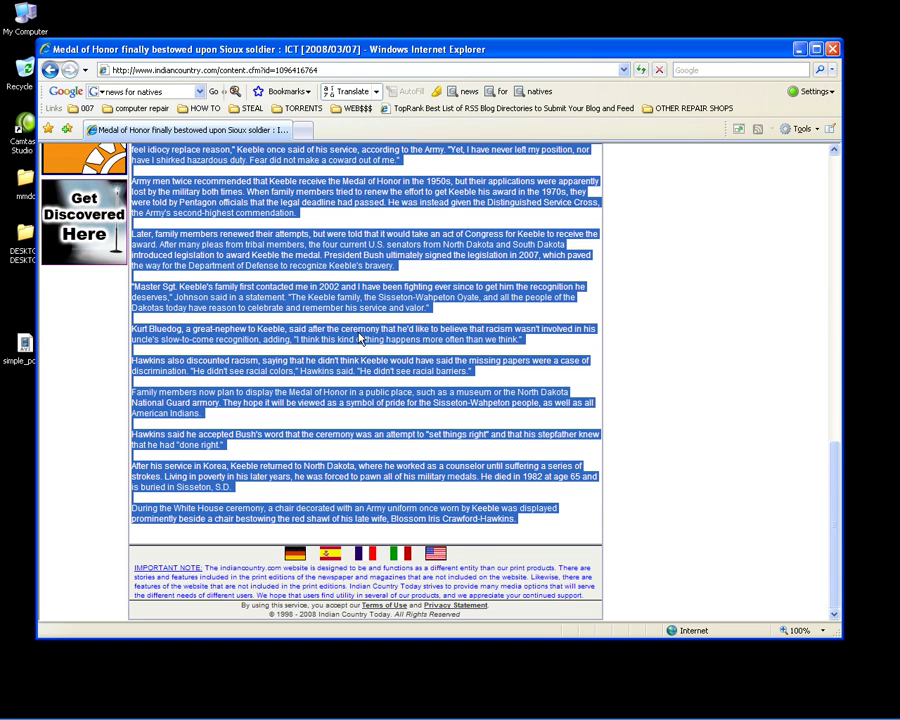
key("alt")
left_click(80, 91)
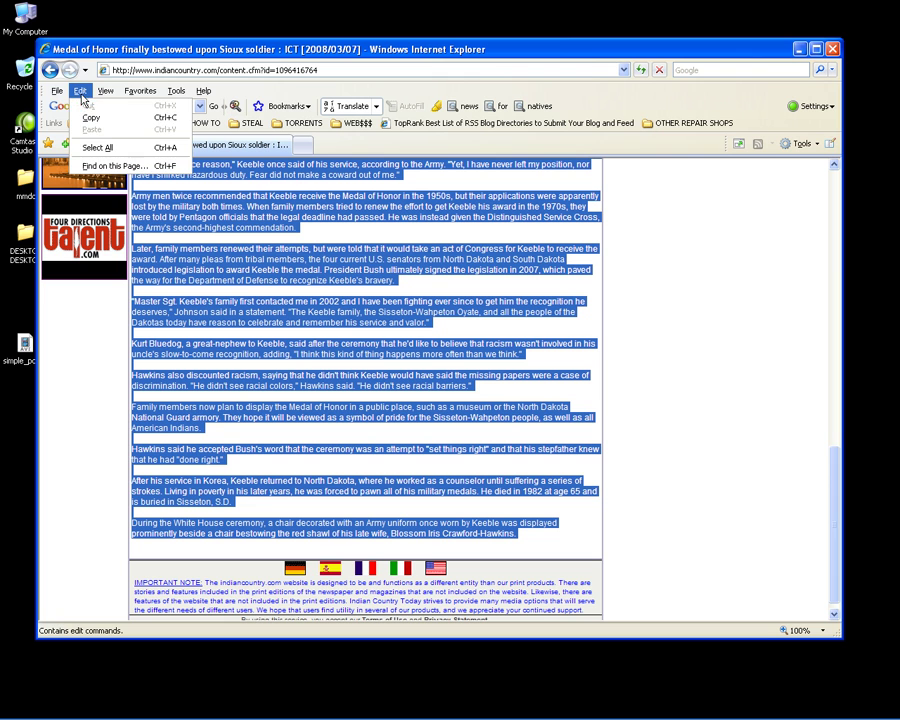
left_click(103, 123)
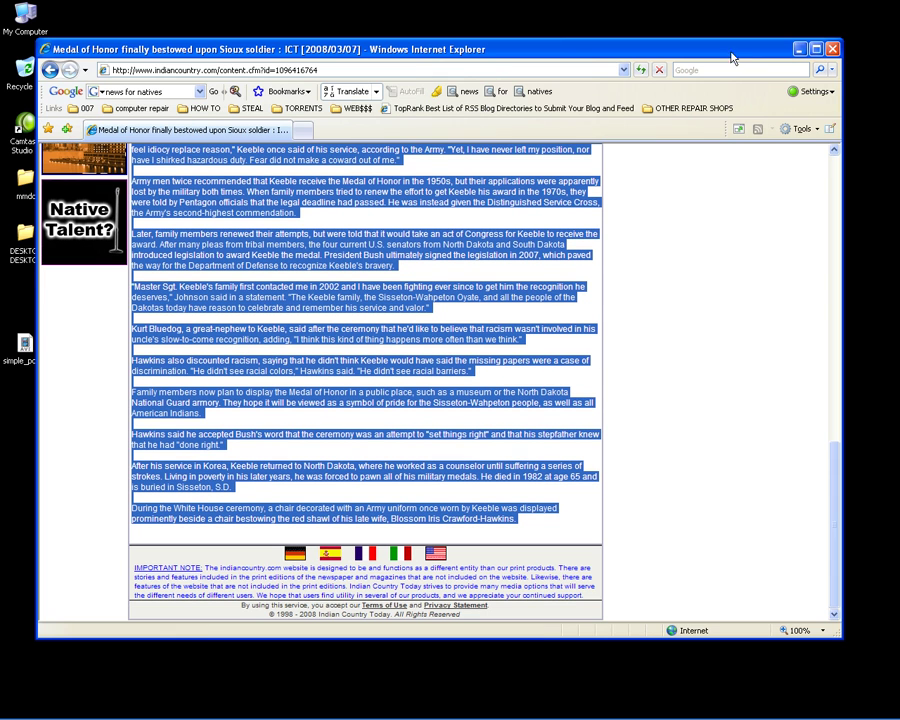
- Switch to Windows Live Writer and paste the copied article into the body of a new post
left_click(798, 49)
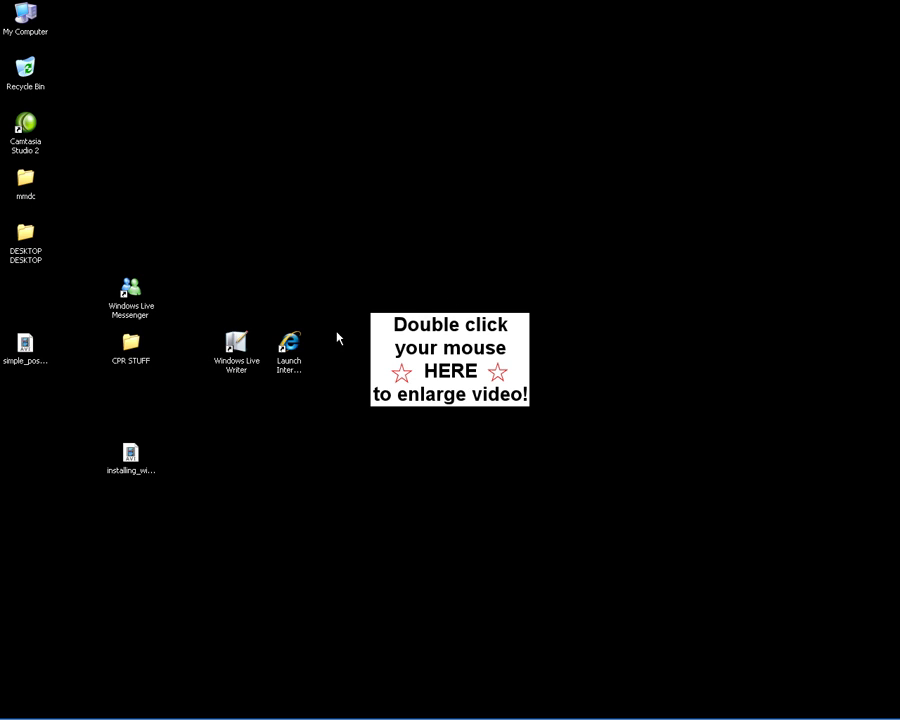
double_click(240, 350)
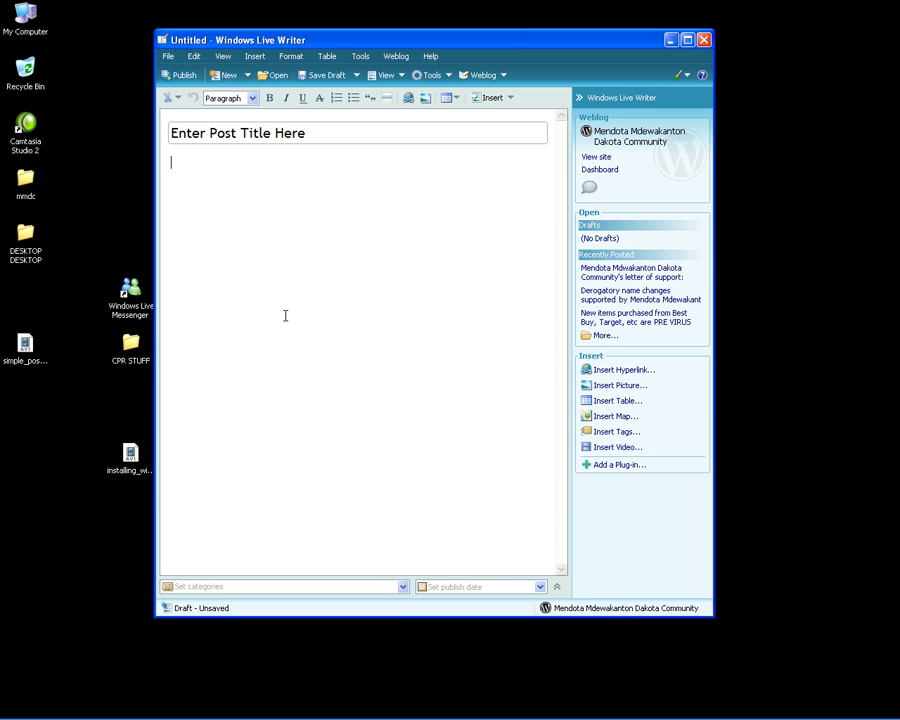
right_click(286, 316)
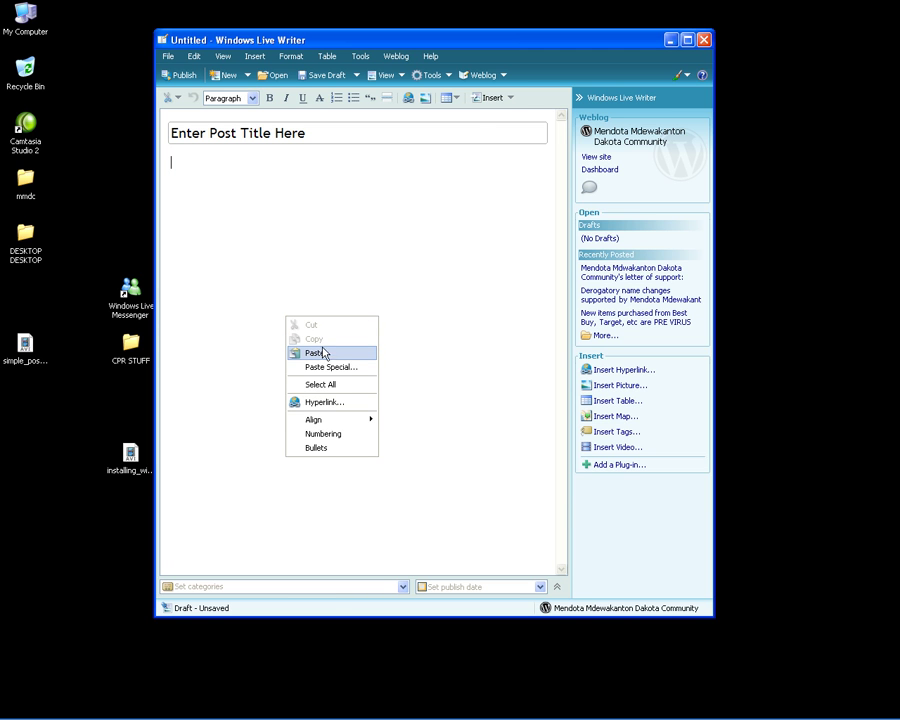
left_click(318, 353)
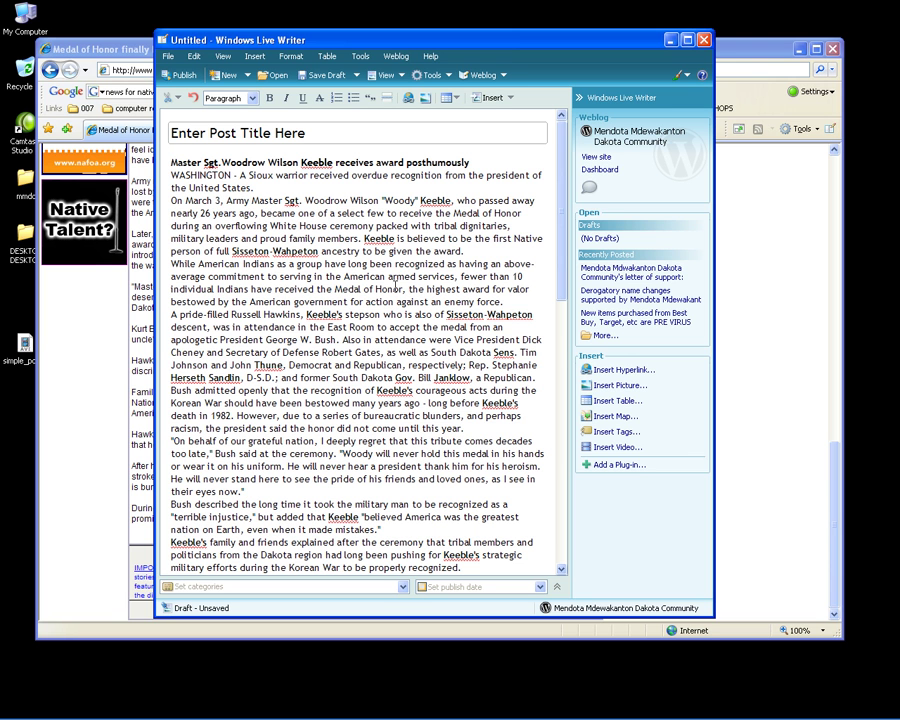
- Return to the article in Internet Explorer and open the enlarged version of its photo
left_click(729, 60)
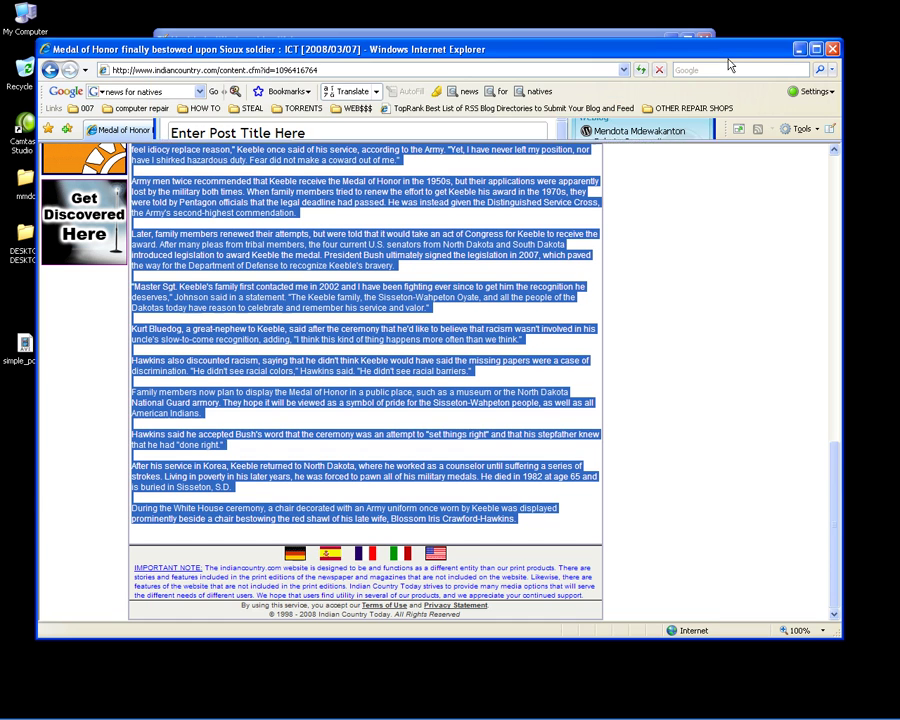
left_click_drag(834, 525, 829, 279)
left_click(437, 399)
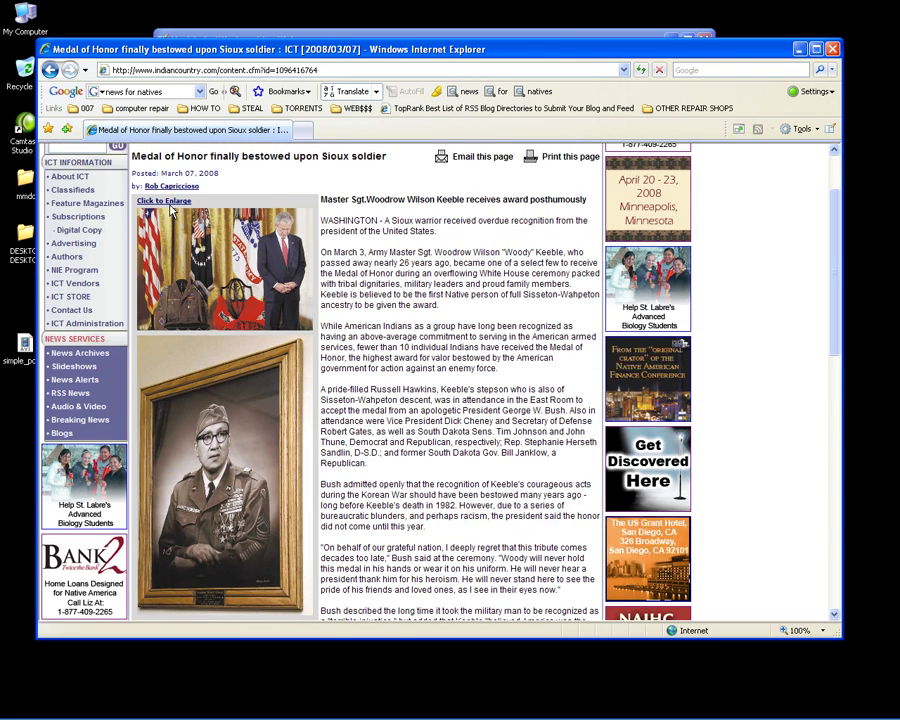
left_click(233, 248)
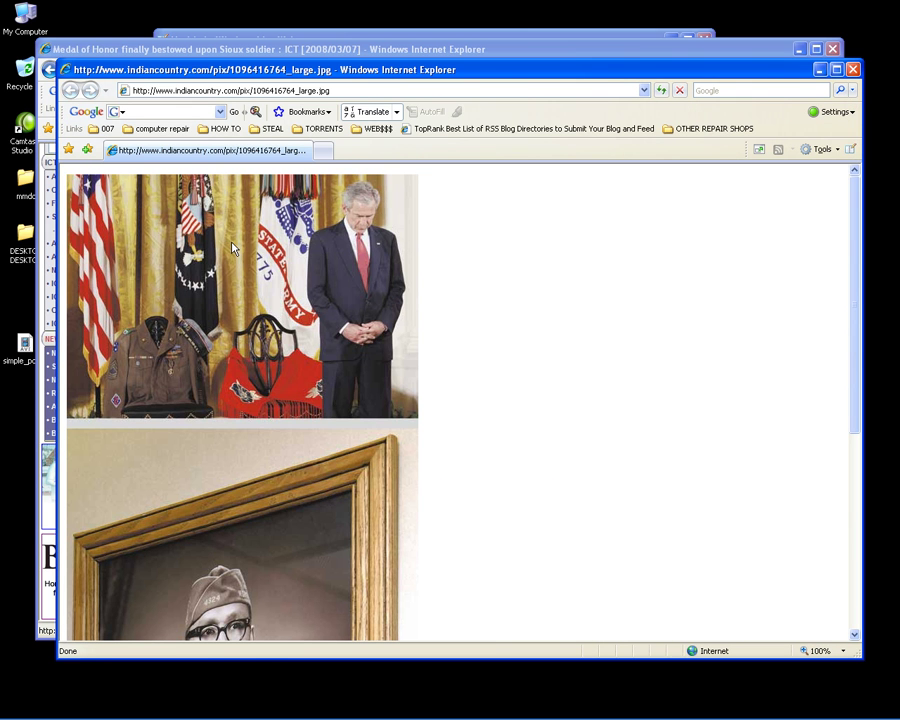
- Save the enlarged picture to the Desktop as a JPEG named "george bush honors native american"
right_click(233, 248)
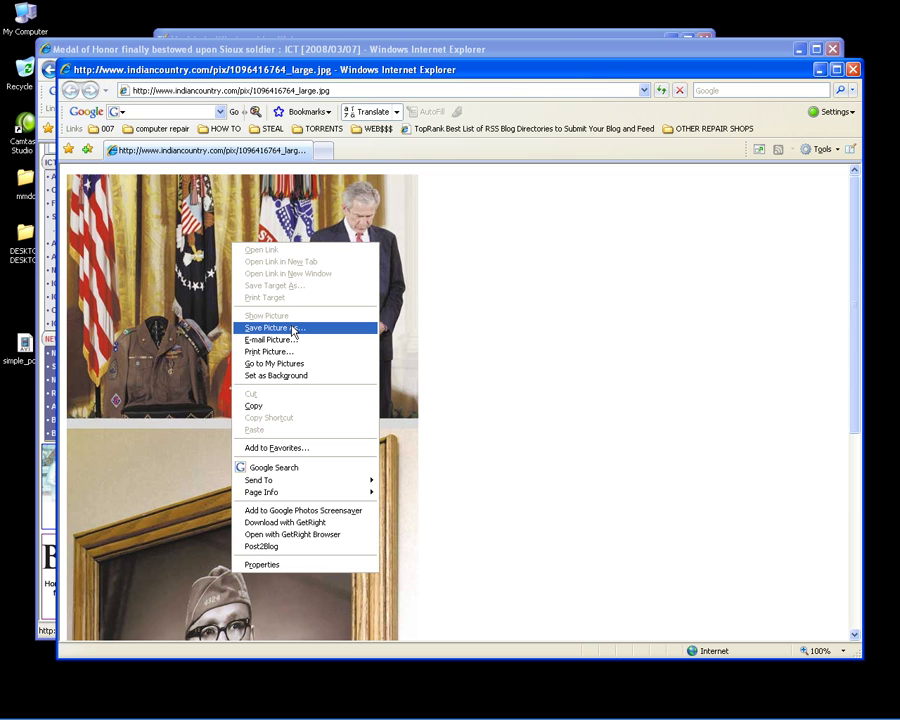
left_click(293, 331)
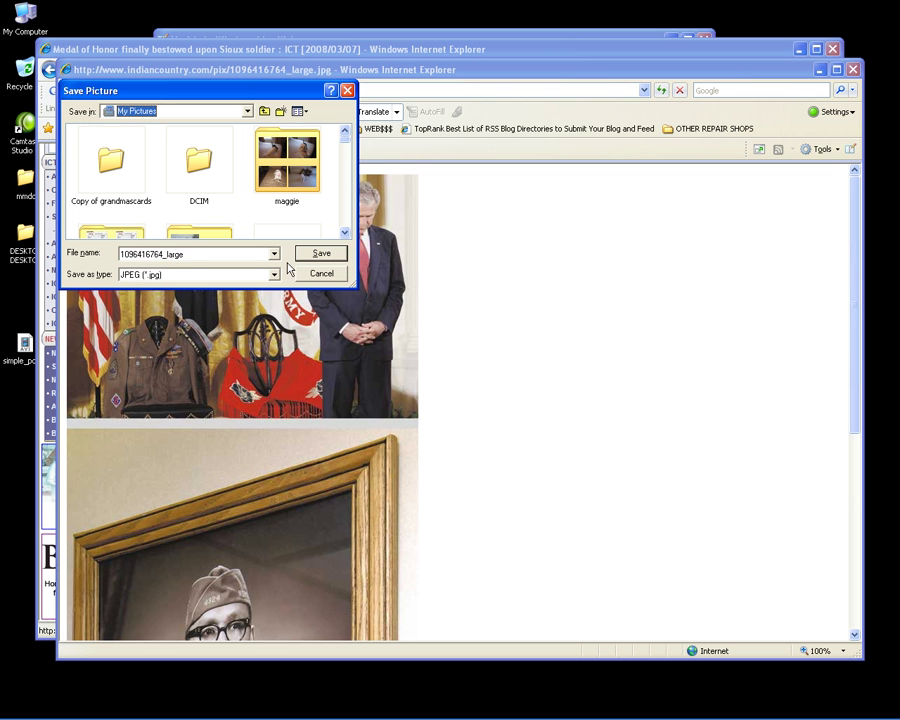
left_click(248, 111)
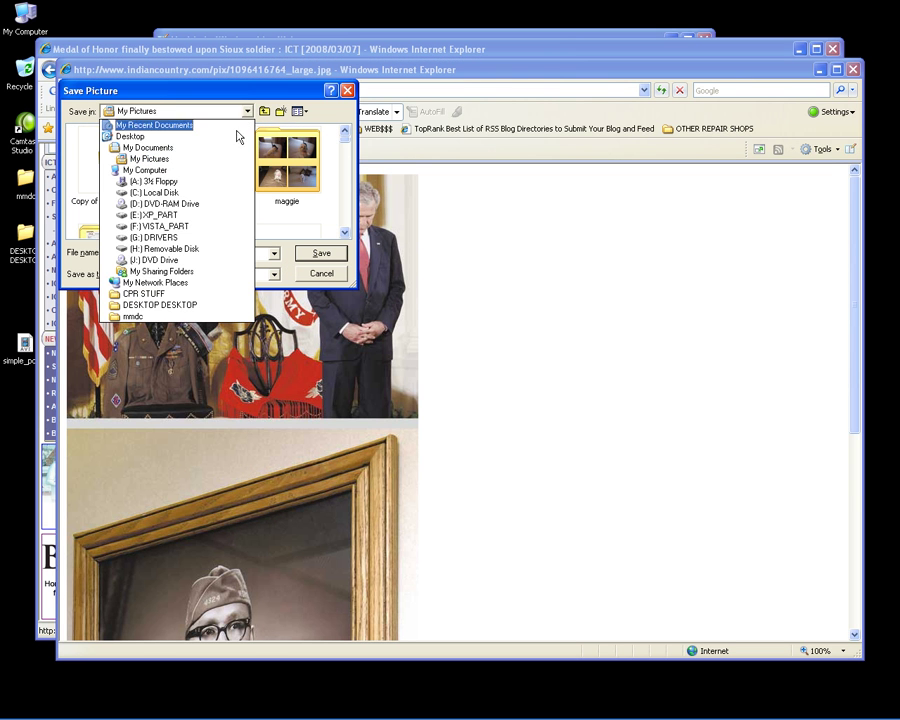
left_click(234, 139)
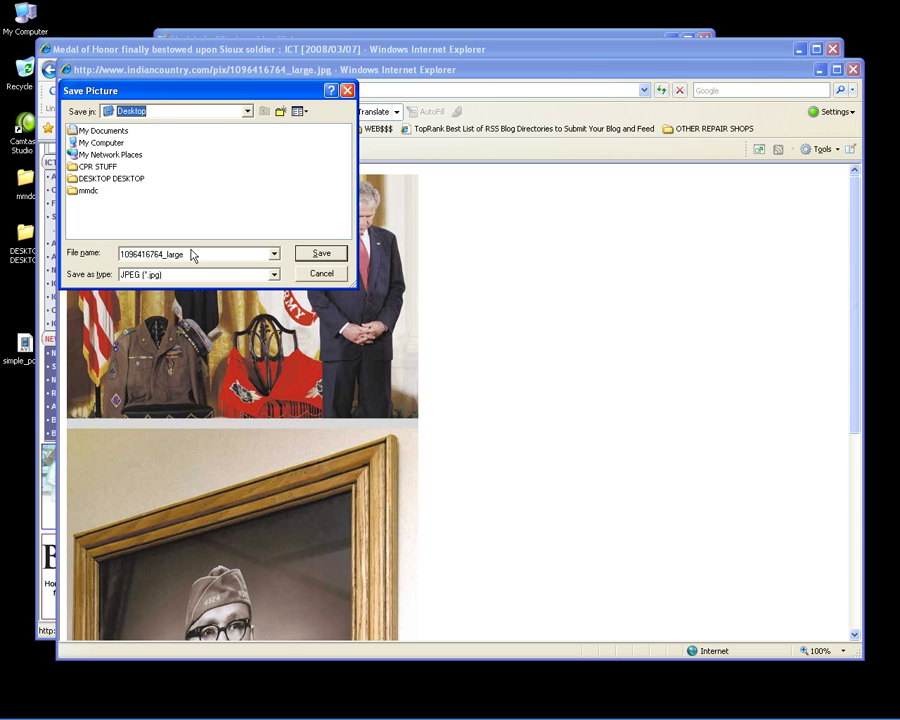
double_click(121, 256)
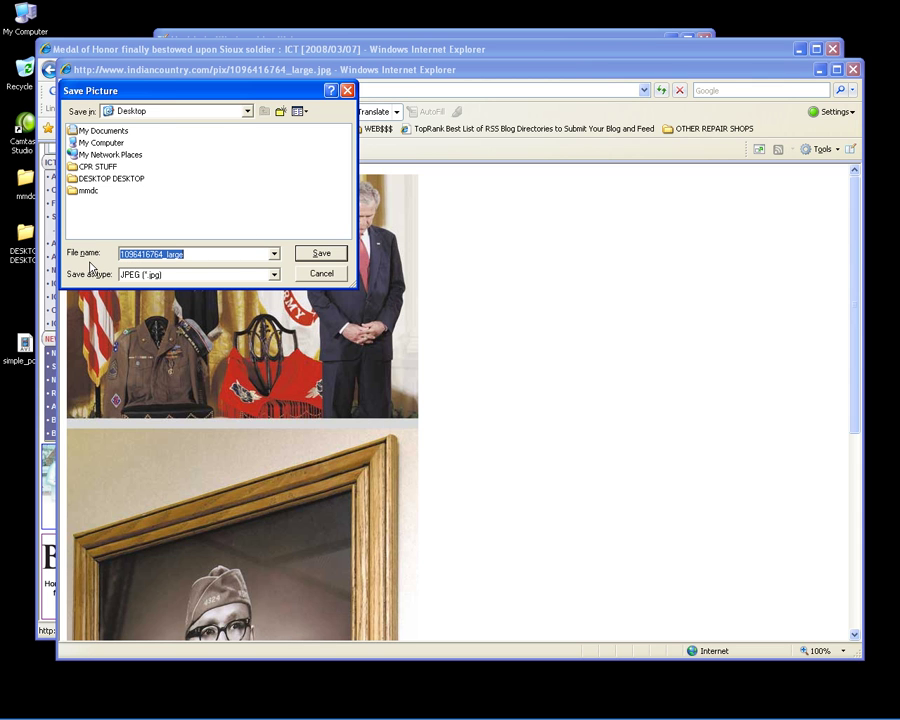
type("george bush honors native")
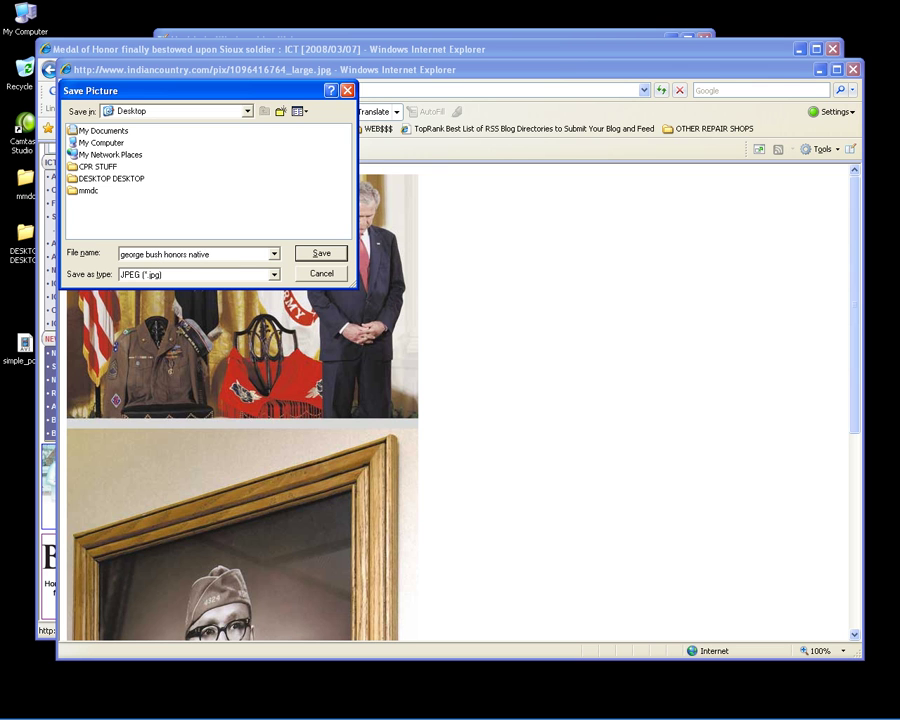
type("american")
left_click(317, 254)
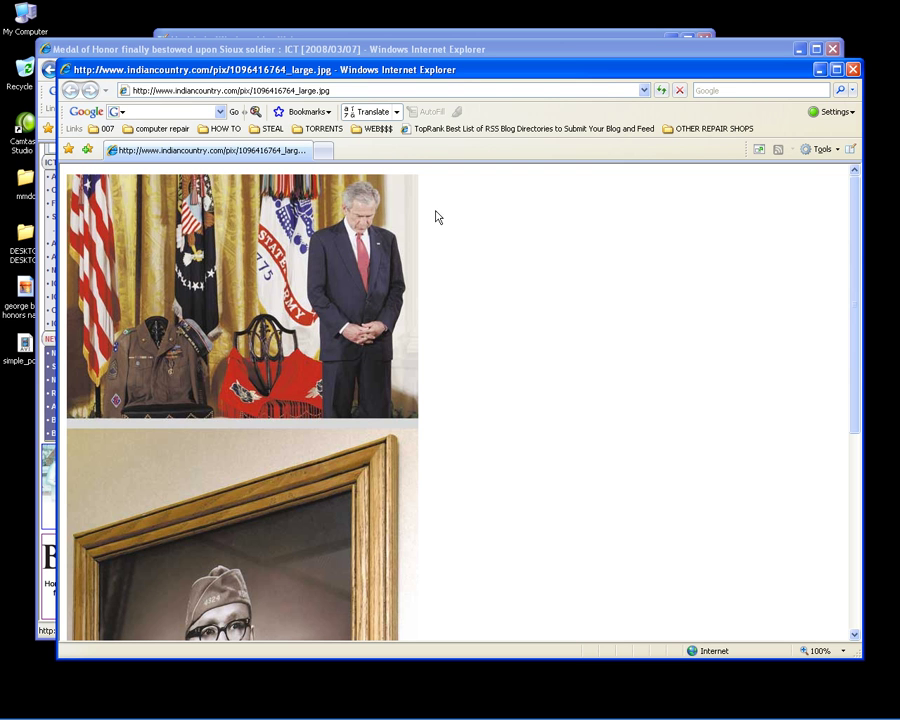
- Close the picture window, return to Windows Live Writer and add two blank lines before the "On March 3" paragraph
left_click(852, 70)
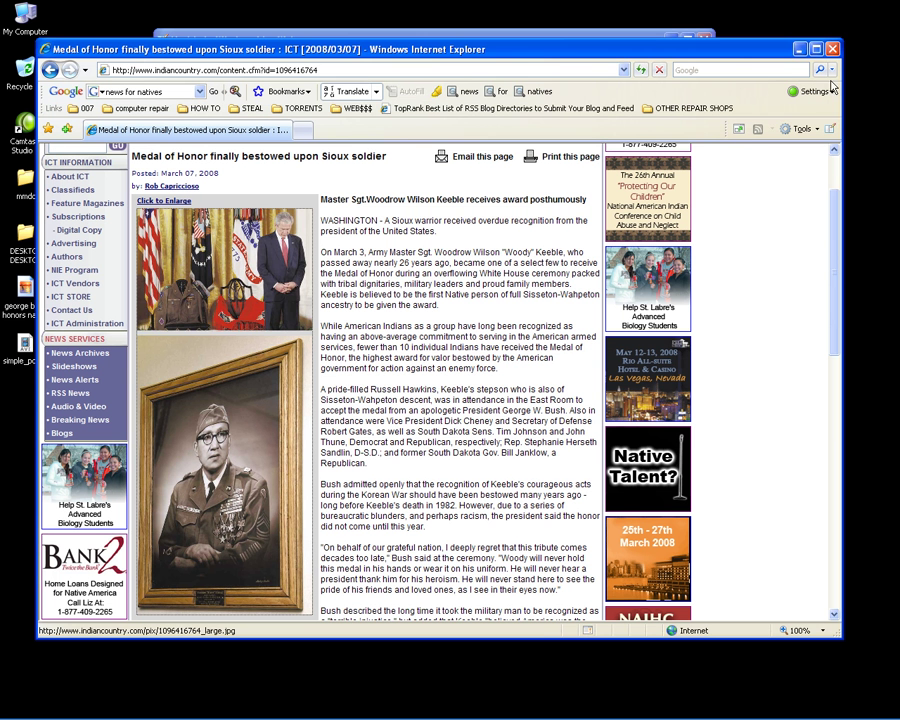
left_click(798, 49)
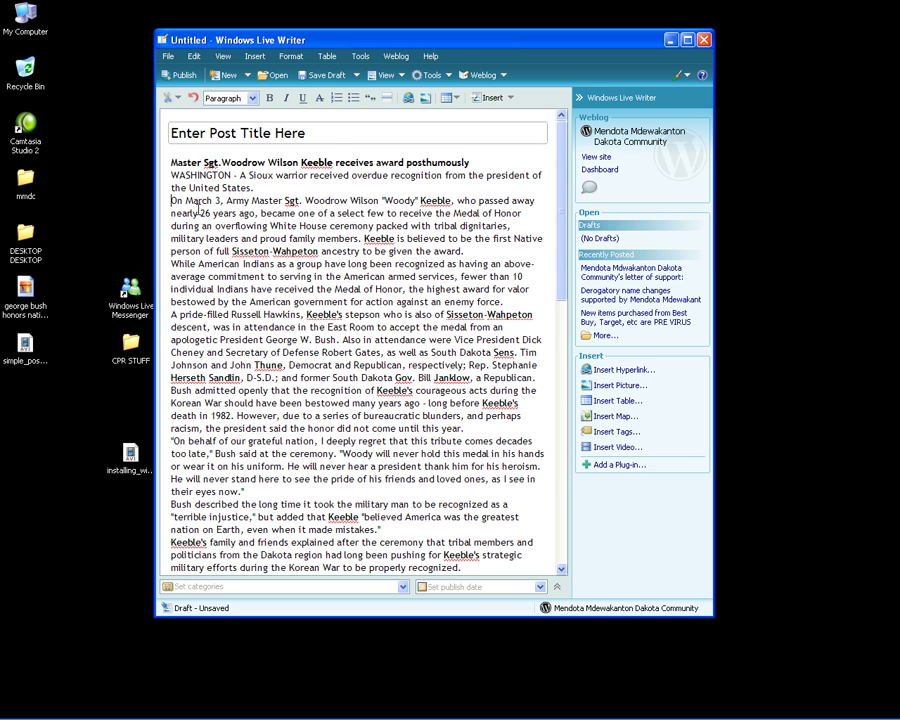
key("Return")
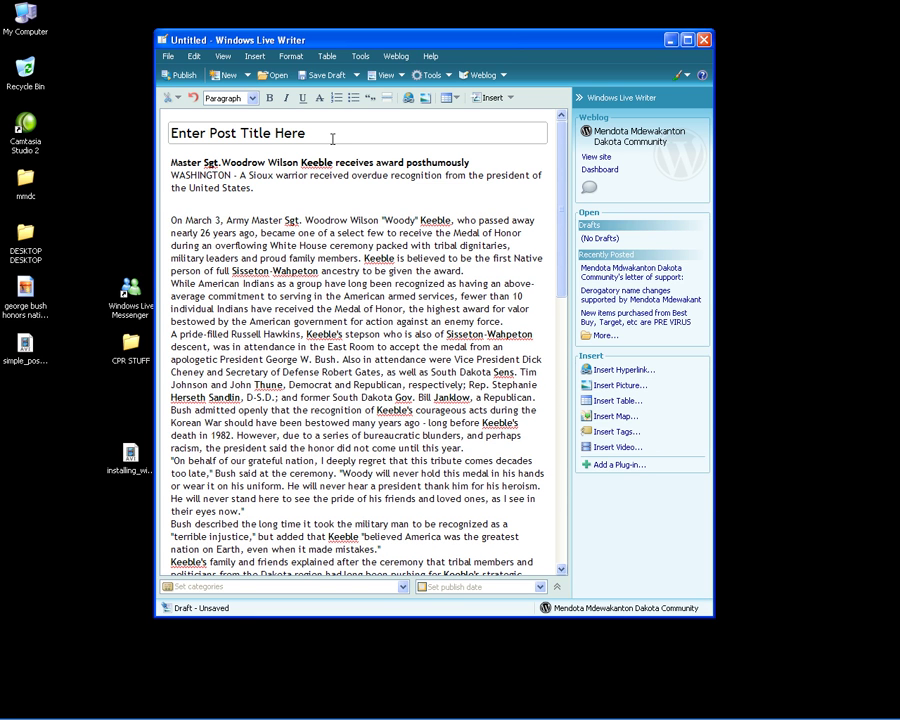
key("Return")
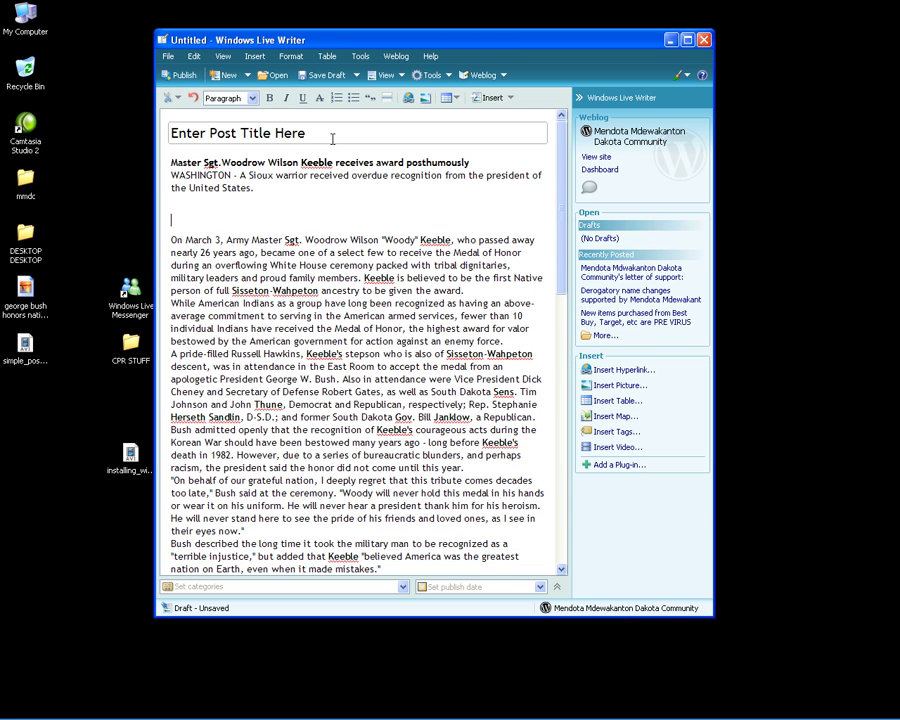
- Insert the picture "george bush honors native american.jpg" from the Desktop at the blank line in the post
left_click(617, 388)
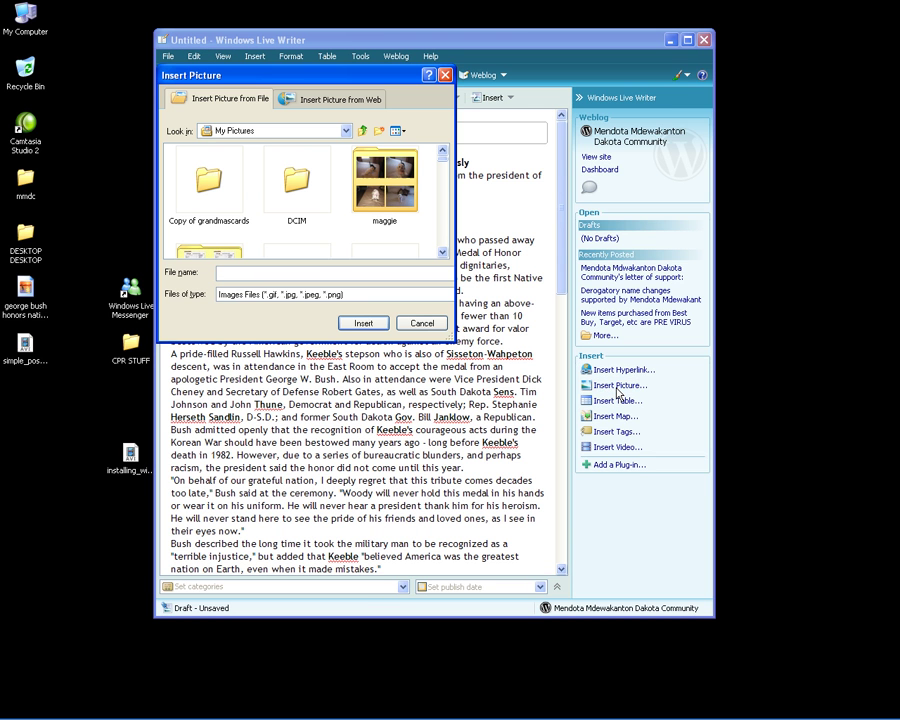
left_click(345, 131)
left_click(325, 157)
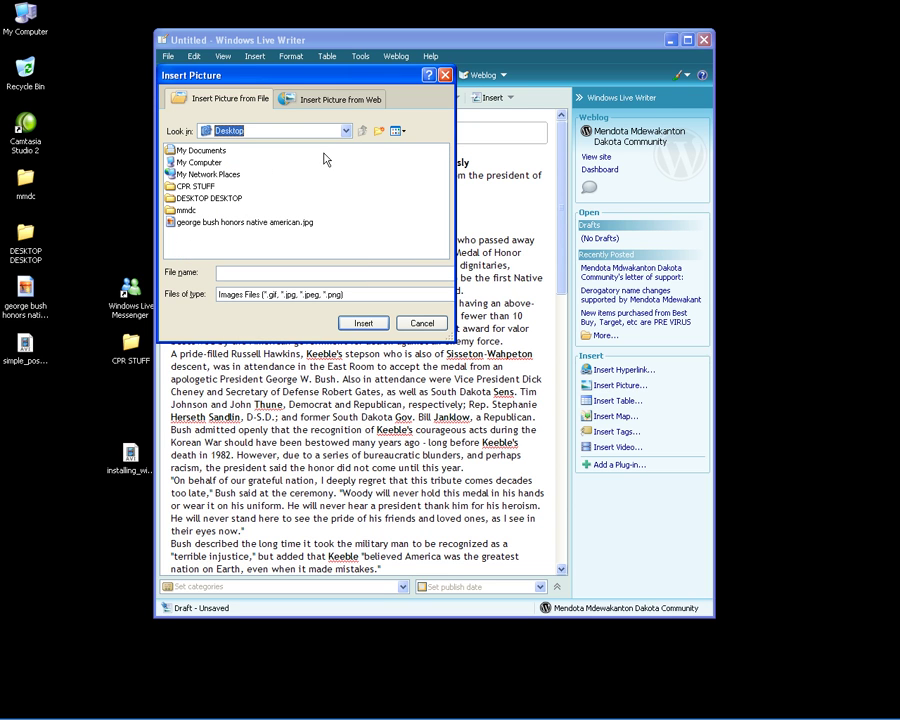
left_click(280, 224)
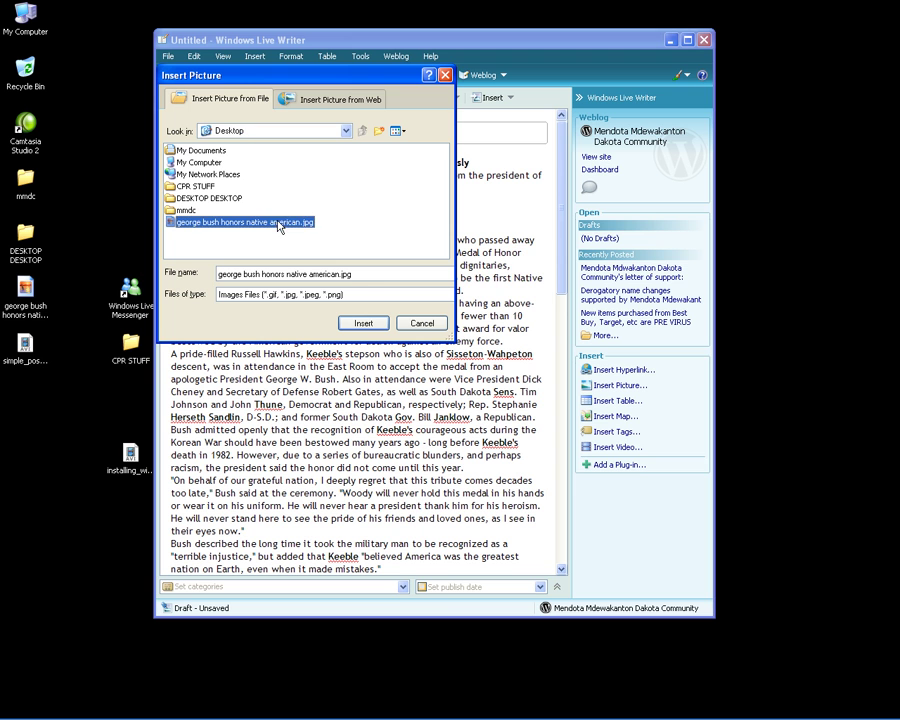
left_click(362, 323)
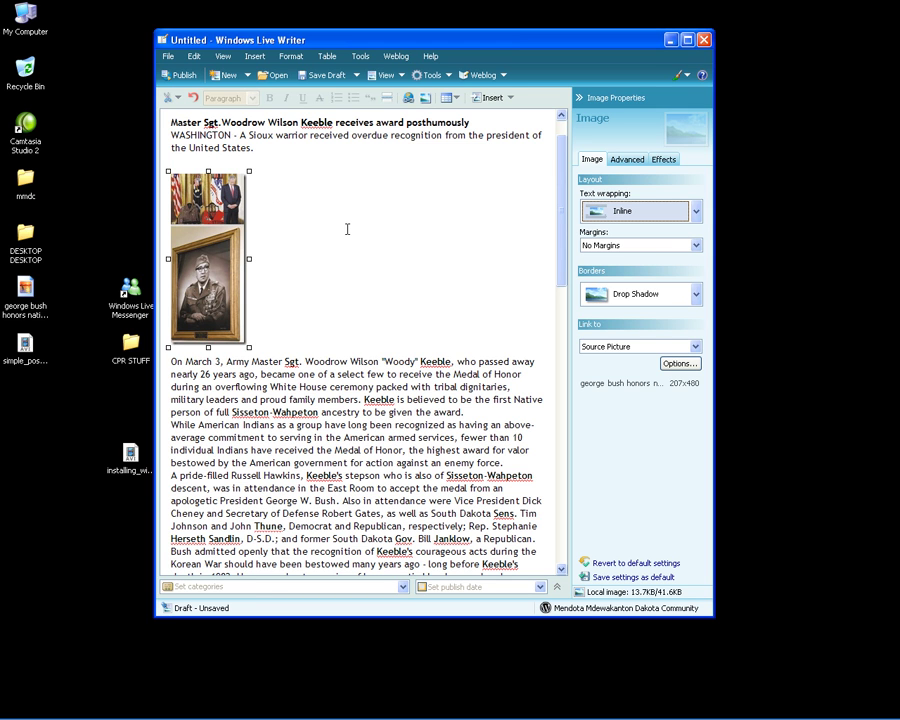
- Set the picture's text wrapping to Left and give it custom margins with a right margin of 10
left_click(697, 212)
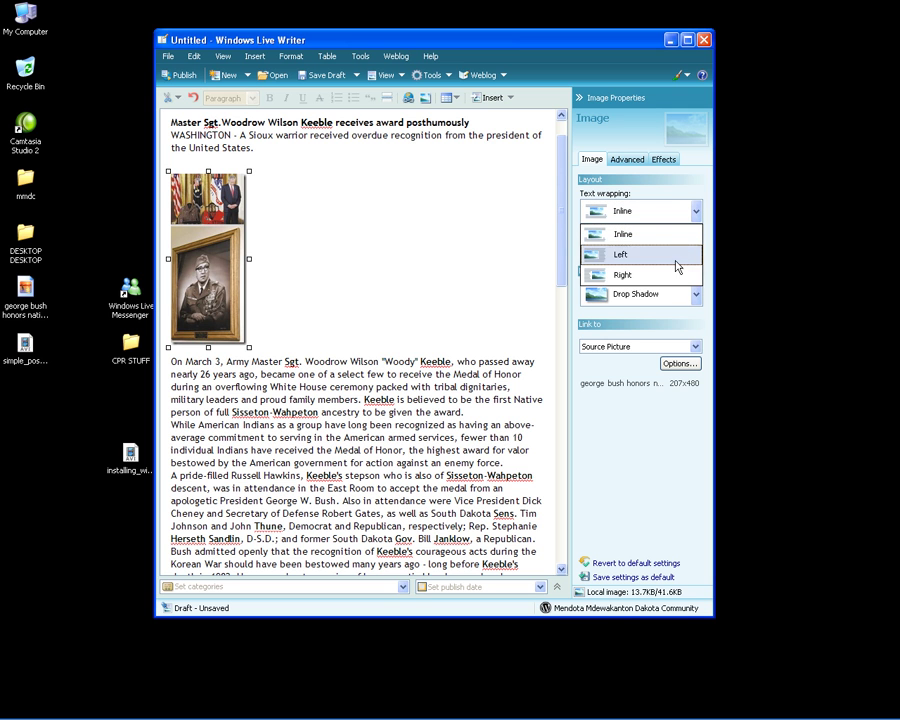
left_click(674, 257)
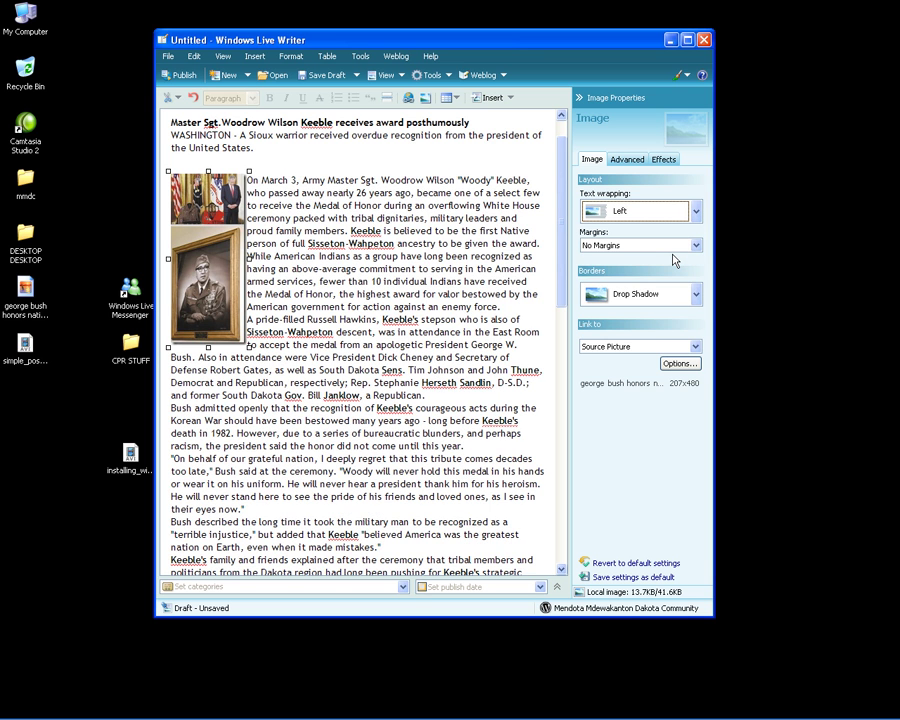
left_click(696, 246)
left_click(692, 267)
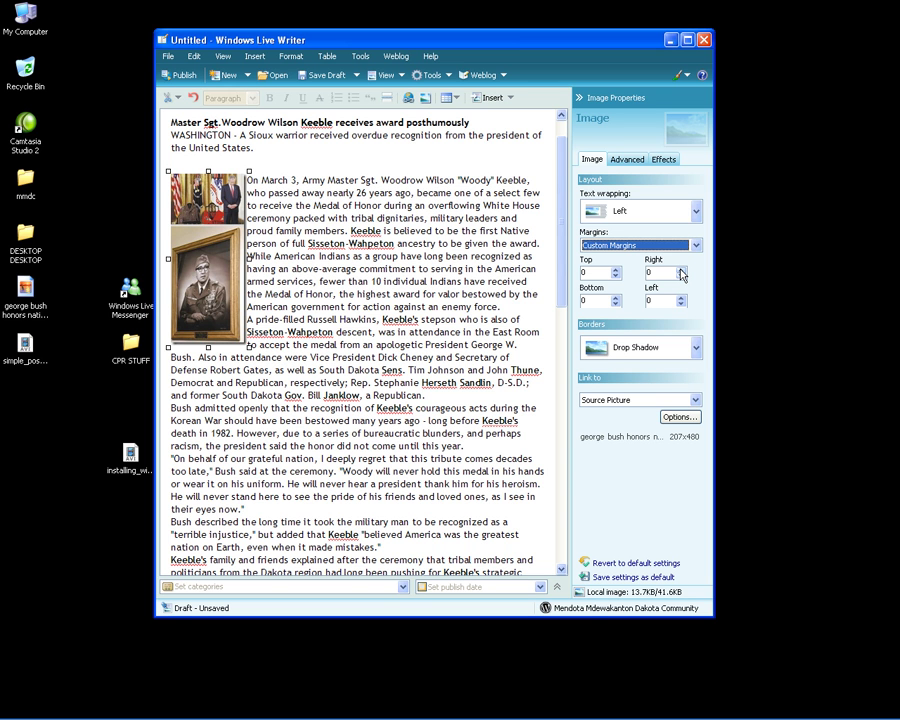
left_click(681, 271)
left_click(681, 270)
left_click(681, 270)
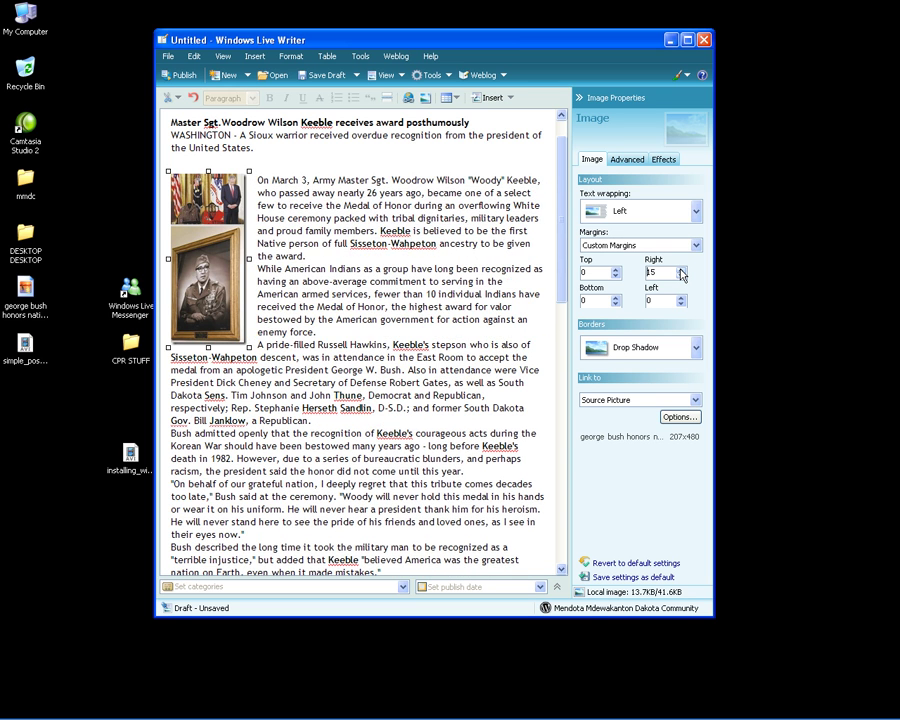
left_click(681, 270)
left_click(681, 279)
left_click(681, 279)
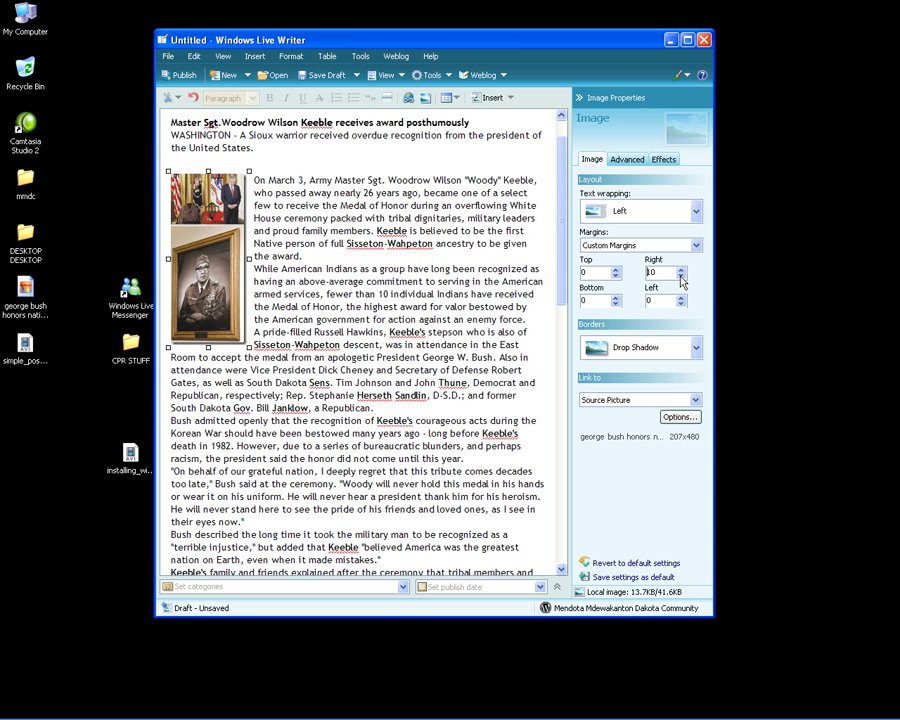
- Reduce the picture's right margin to 5
left_click(681, 279)
left_click(681, 279)
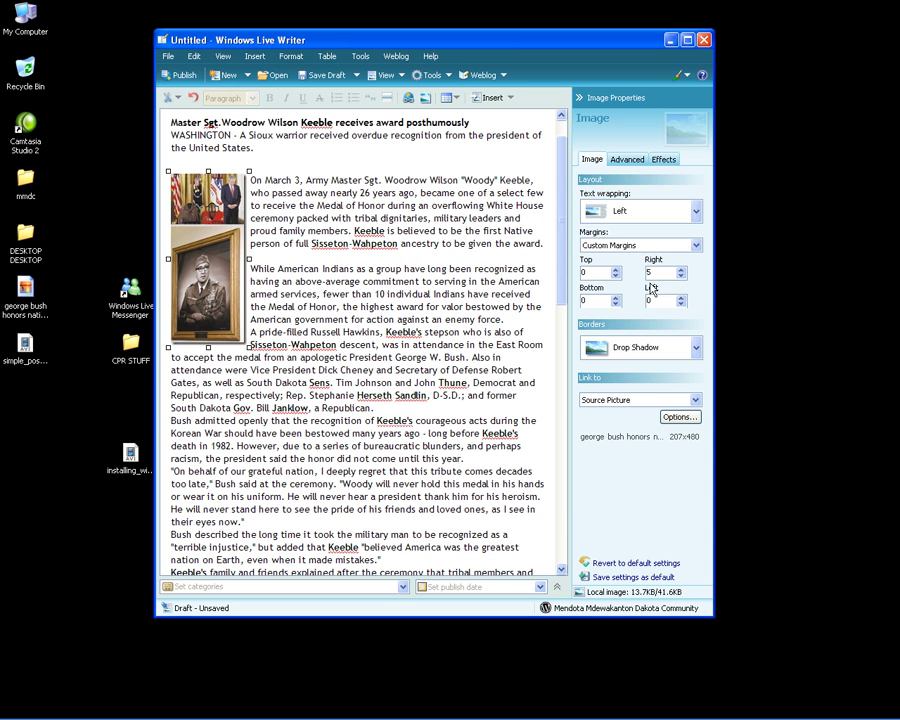
- Try the Photopaper border on the picture and switch it back to Drop Shadow
left_click(696, 347)
left_click(677, 390)
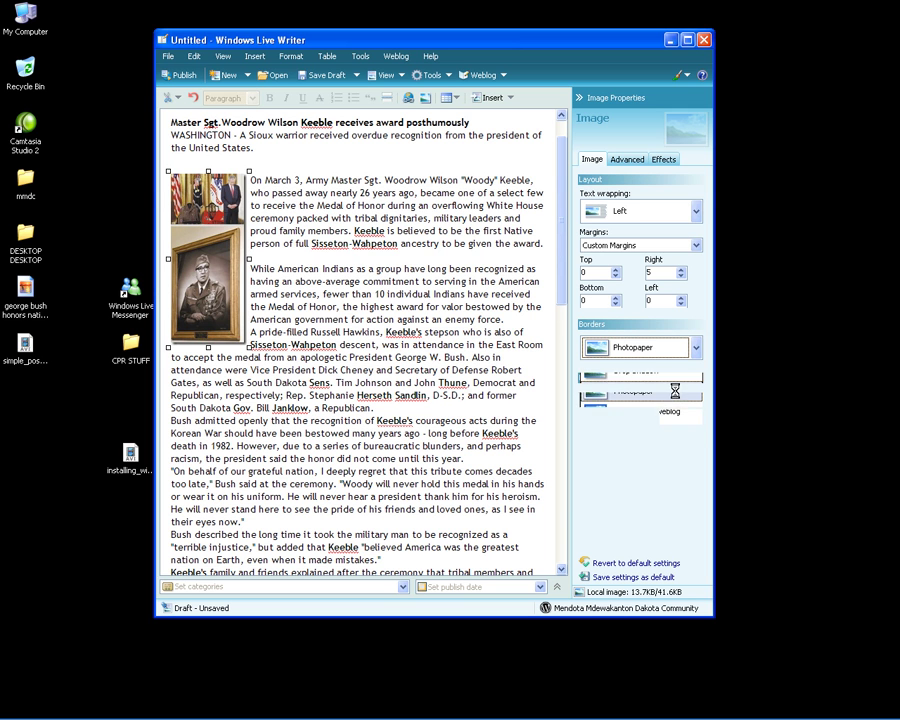
left_click(690, 350)
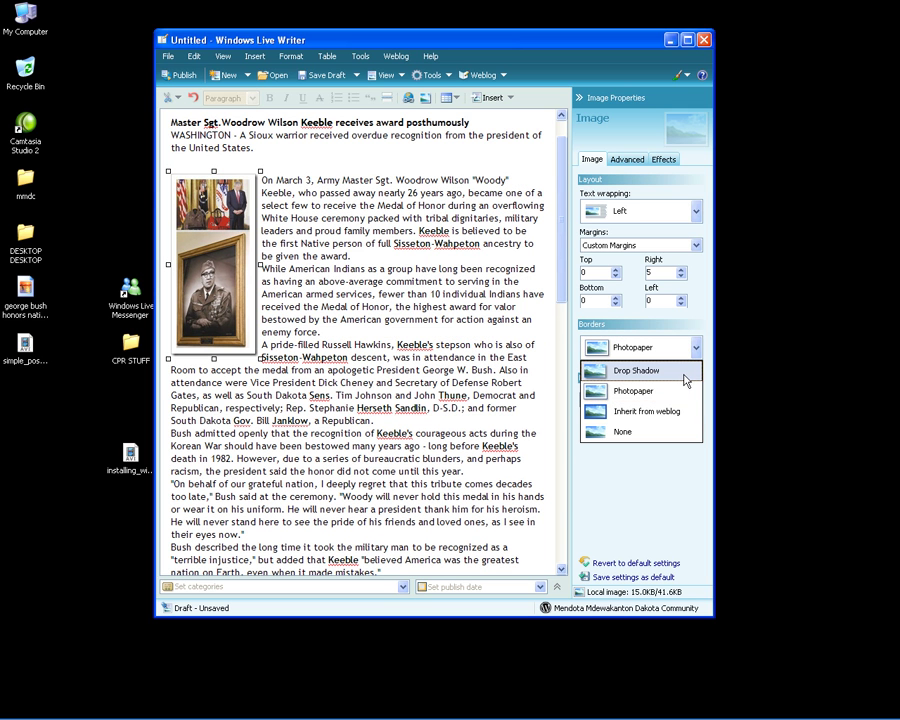
left_click(676, 370)
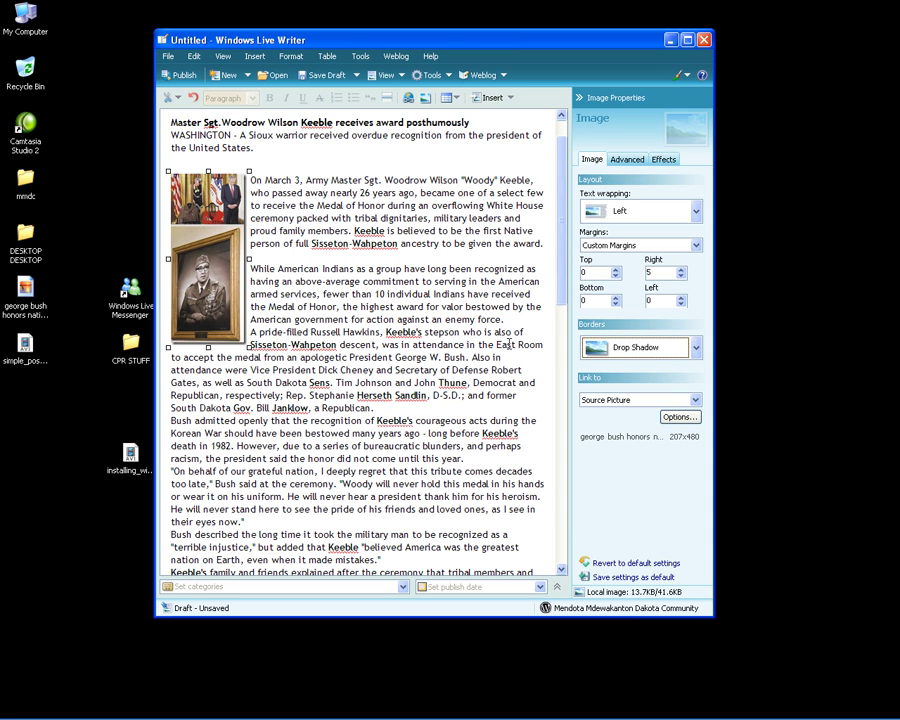
- Set the picture's source link to Original (500x1157) opening in a new window, and save the image settings as default
left_click(696, 401)
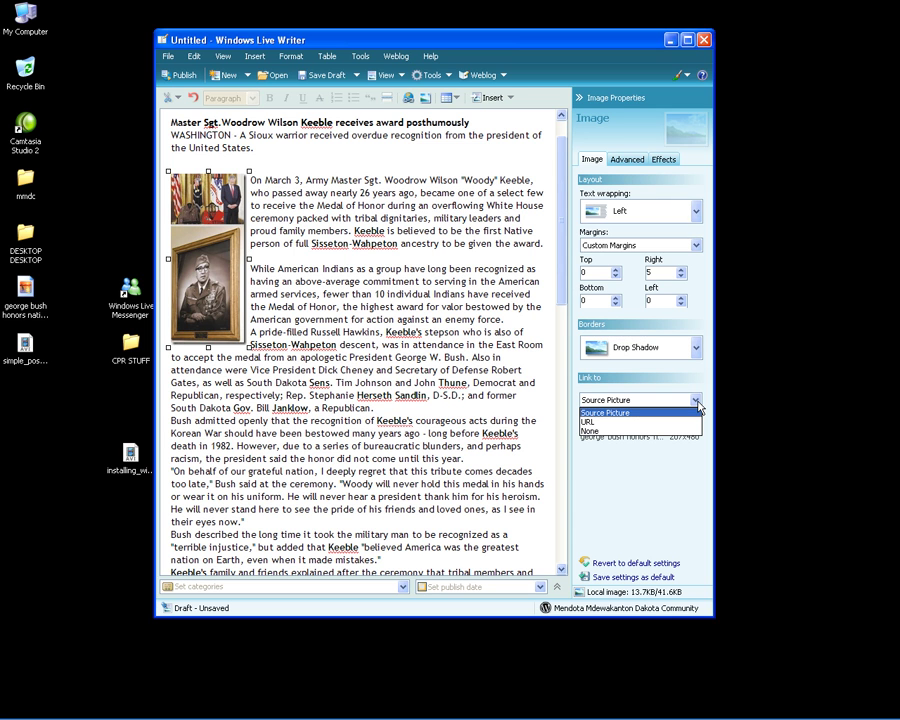
left_click(697, 404)
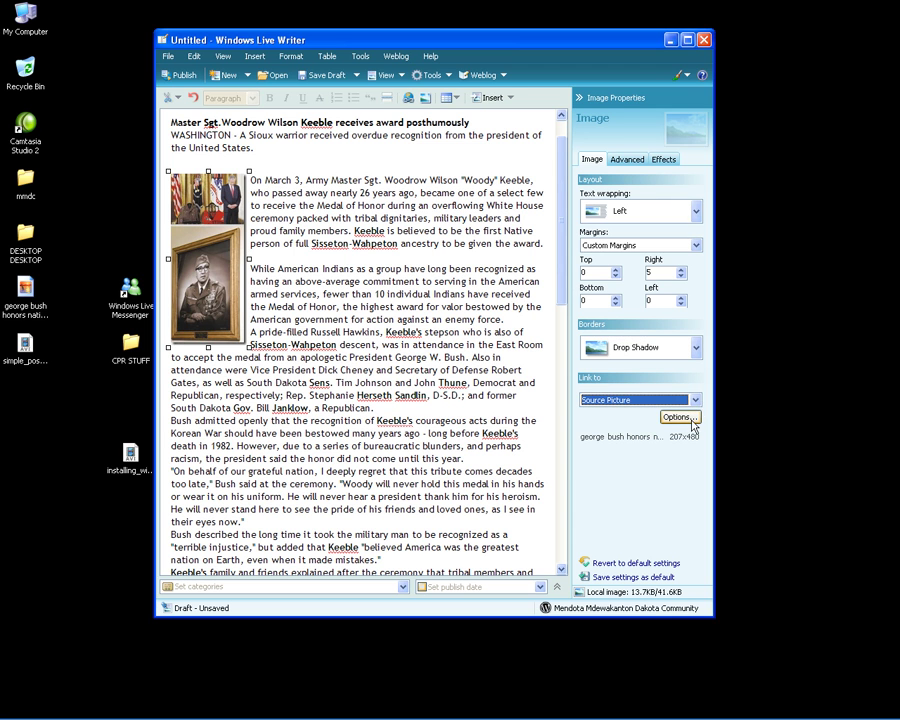
left_click(690, 419)
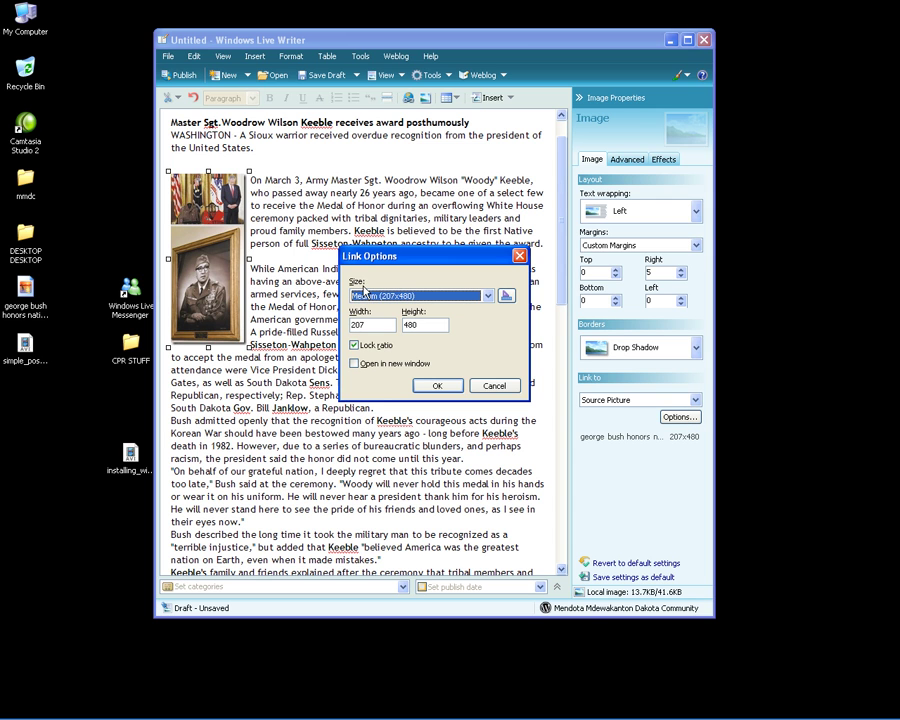
left_click(488, 296)
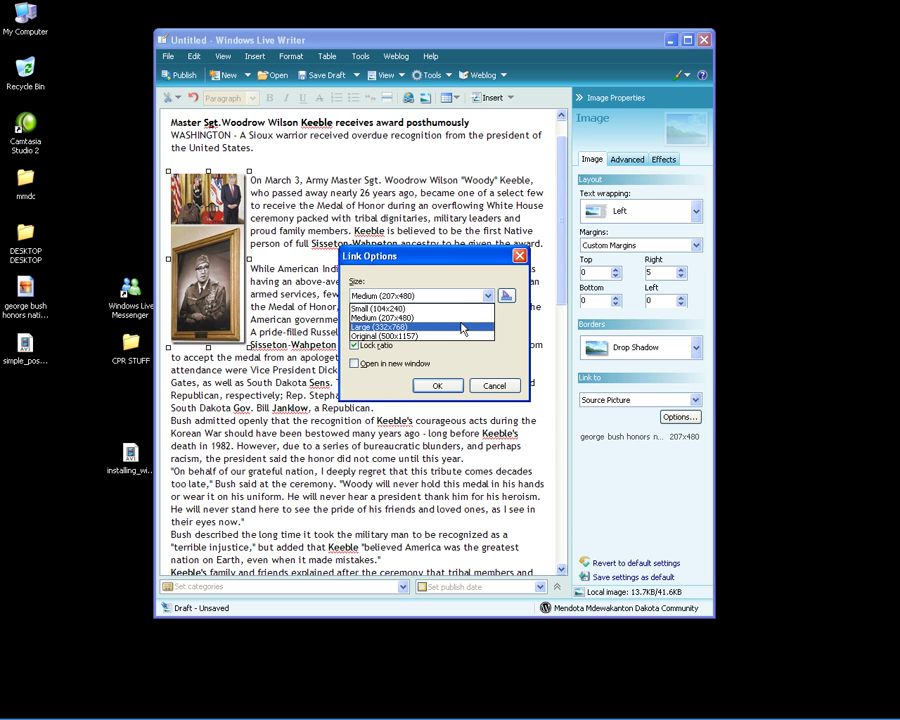
left_click(455, 338)
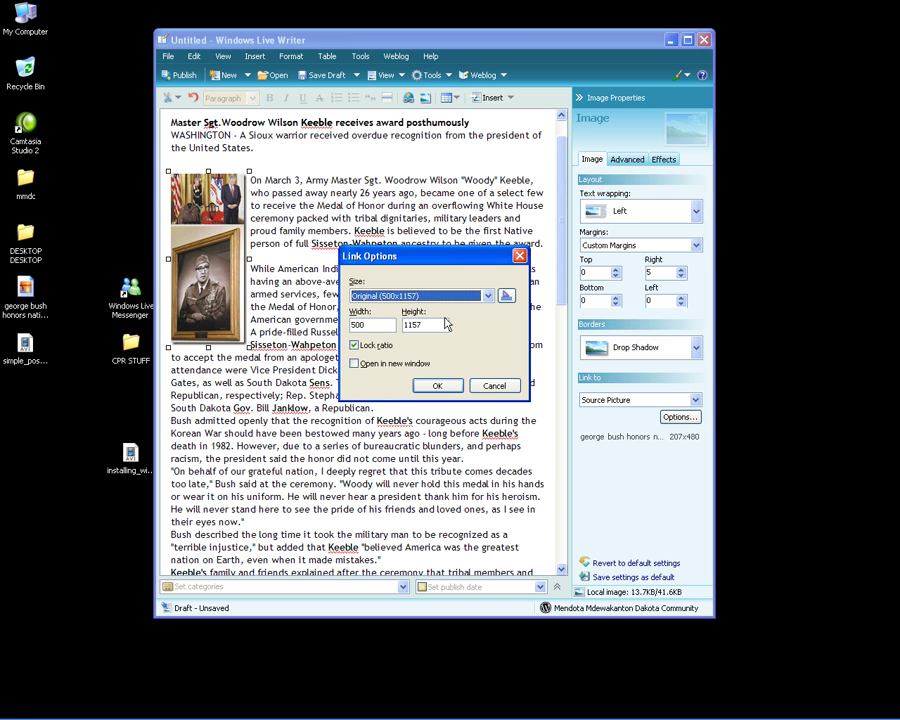
left_click(355, 364)
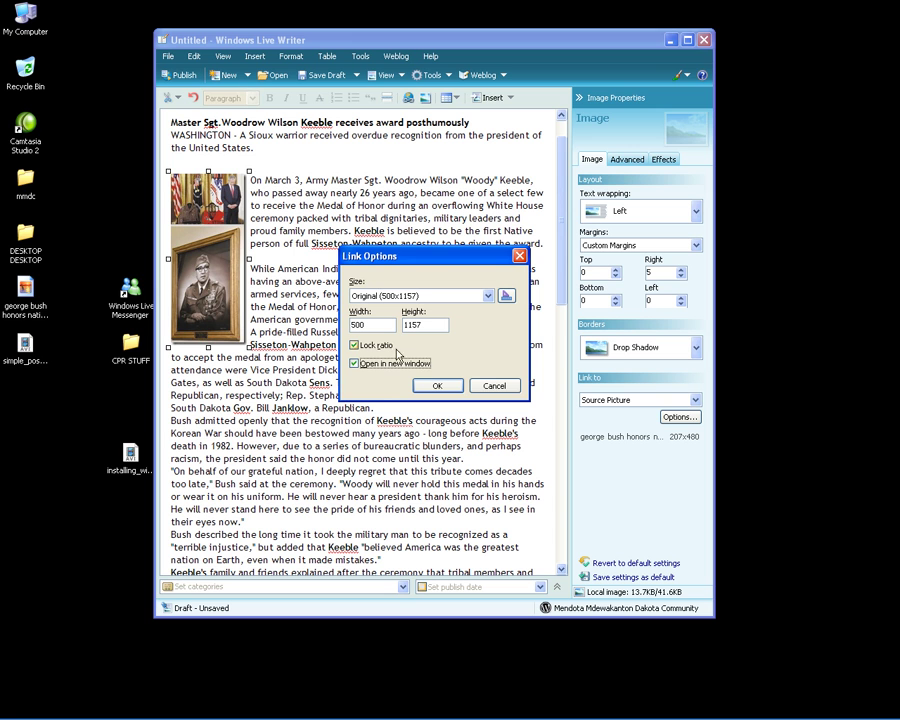
left_click(436, 387)
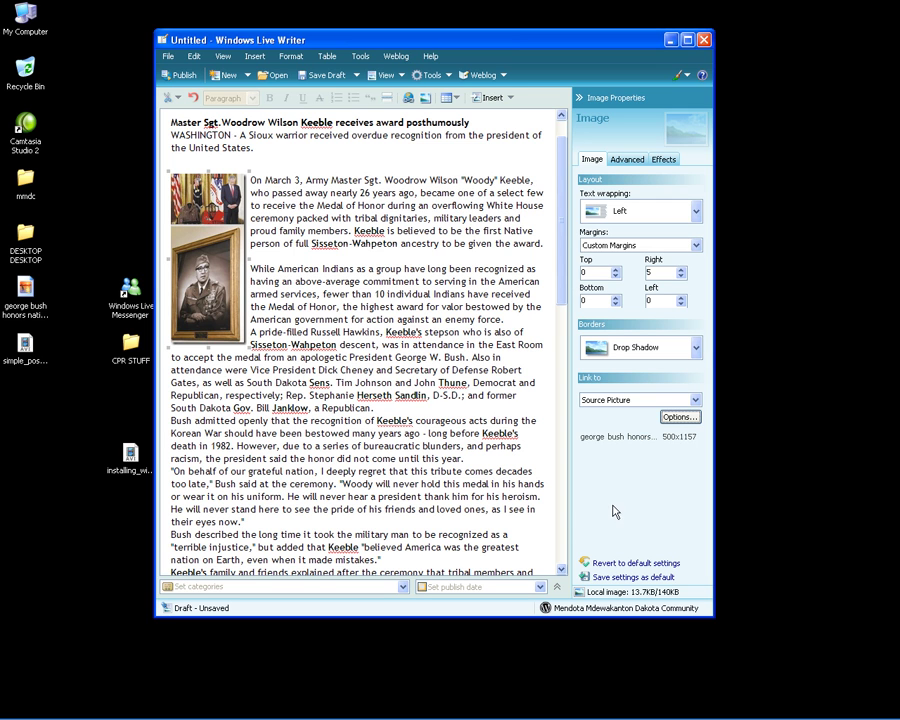
left_click(633, 578)
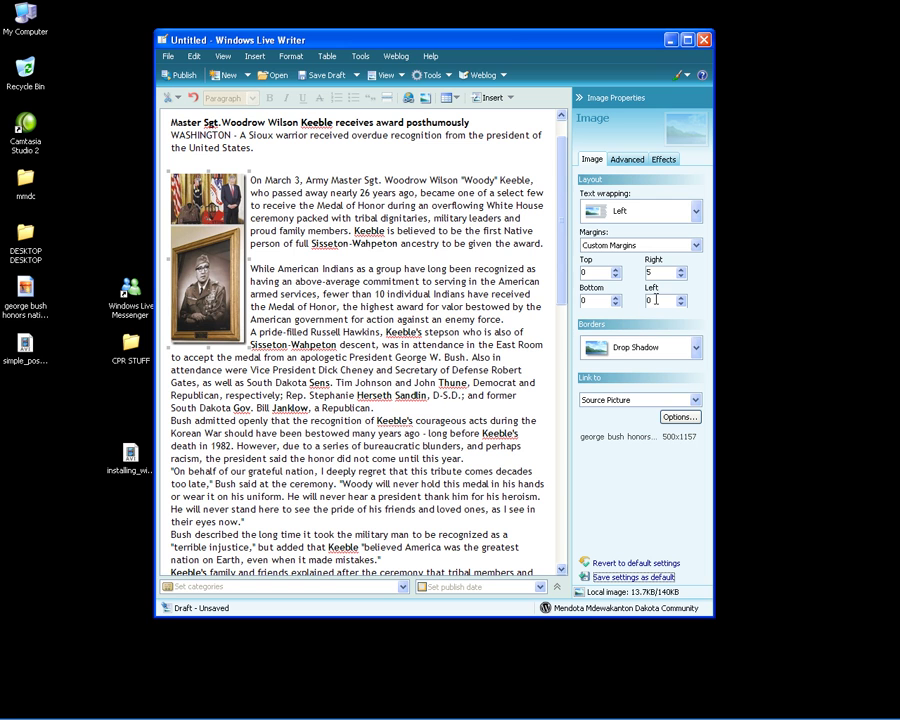
- Try the Black and White transformation effect on the picture
left_click(630, 160)
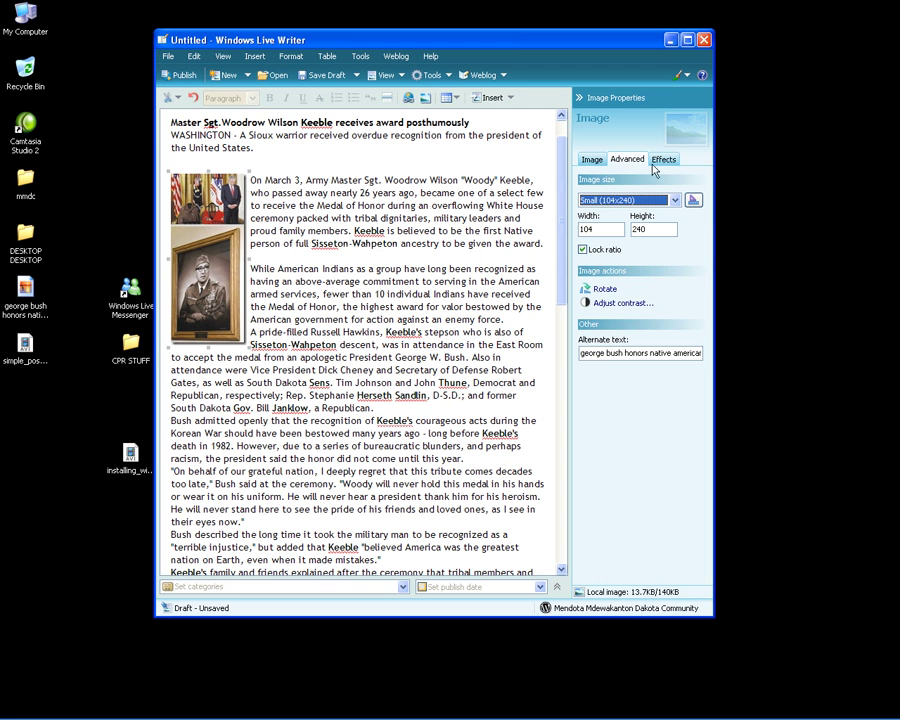
left_click(662, 162)
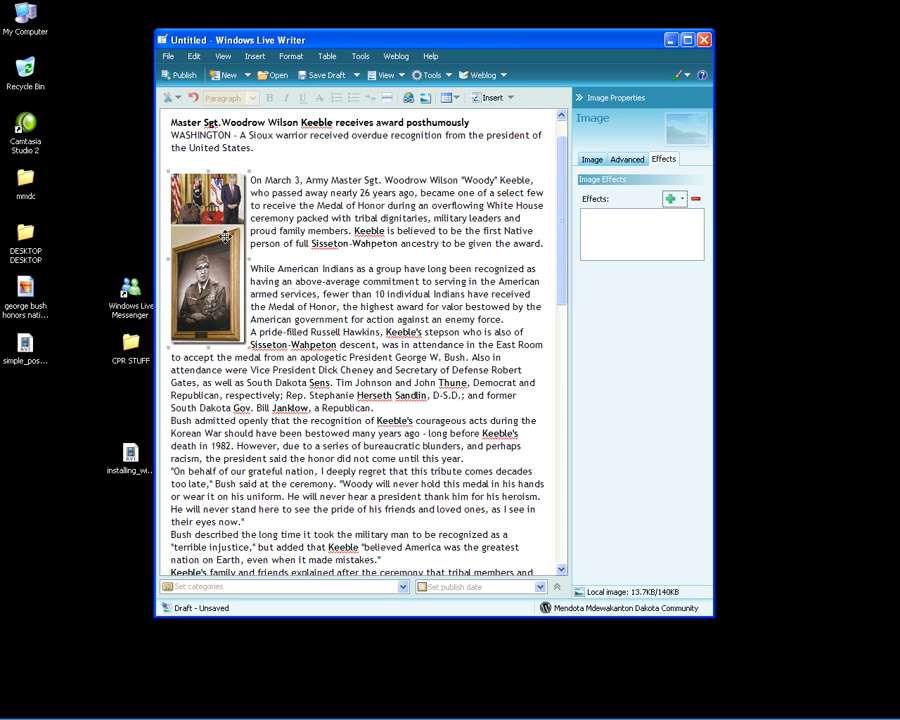
left_click(680, 201)
mouse_move(698, 219)
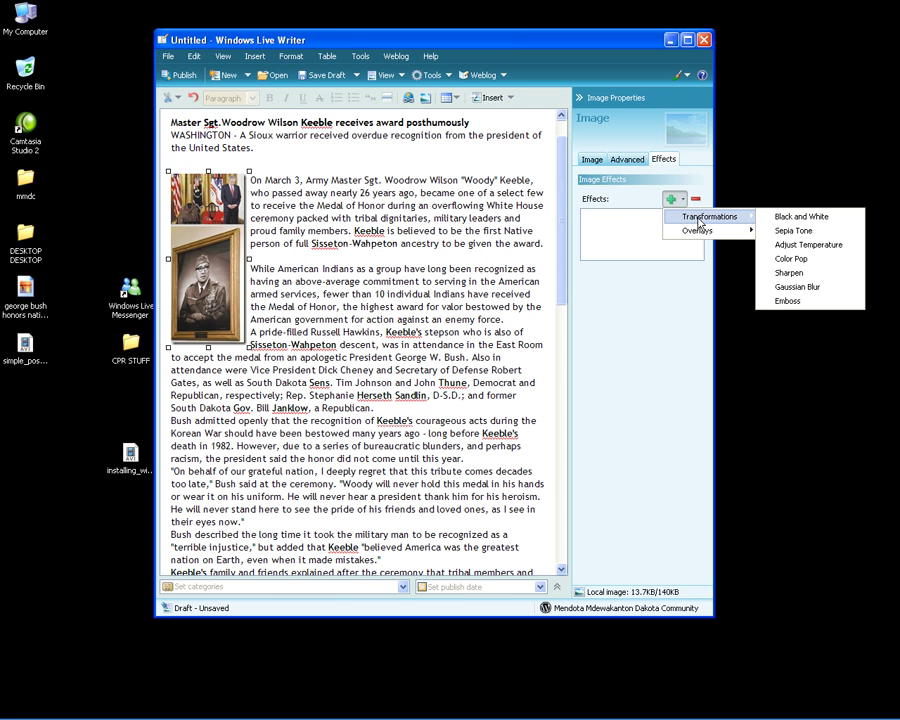
left_click(800, 219)
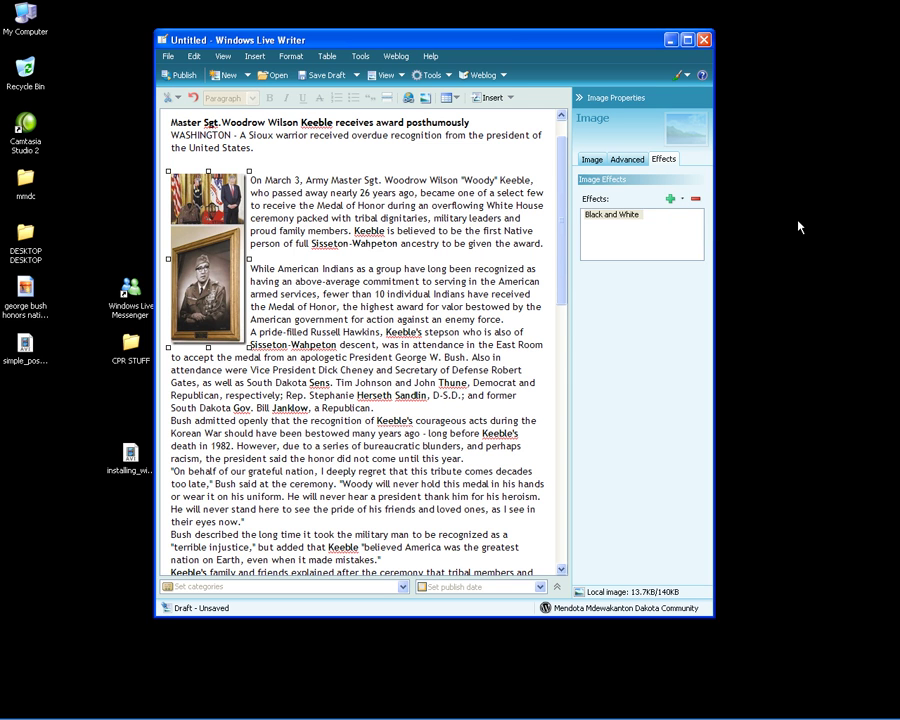
left_click(617, 216)
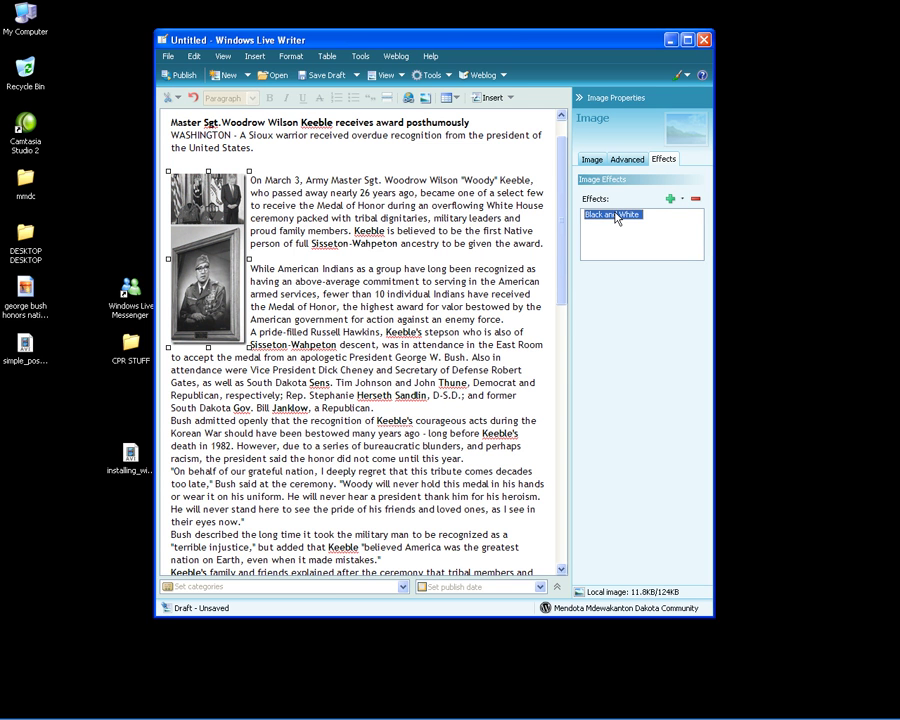
- Remove the Black and White effect from the picture
left_click(672, 199)
mouse_move(729, 238)
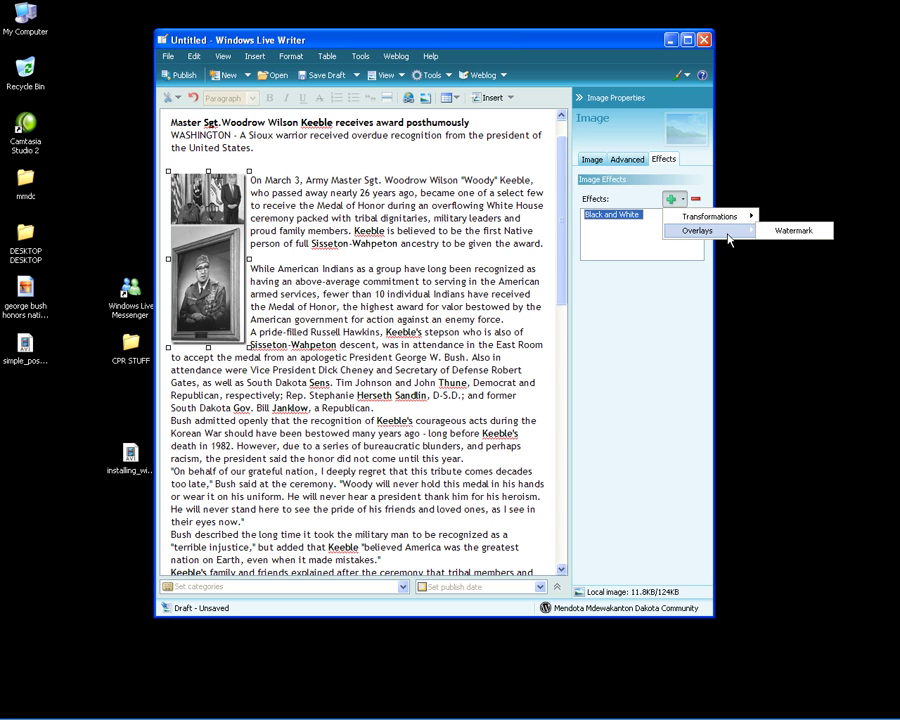
left_click(636, 234)
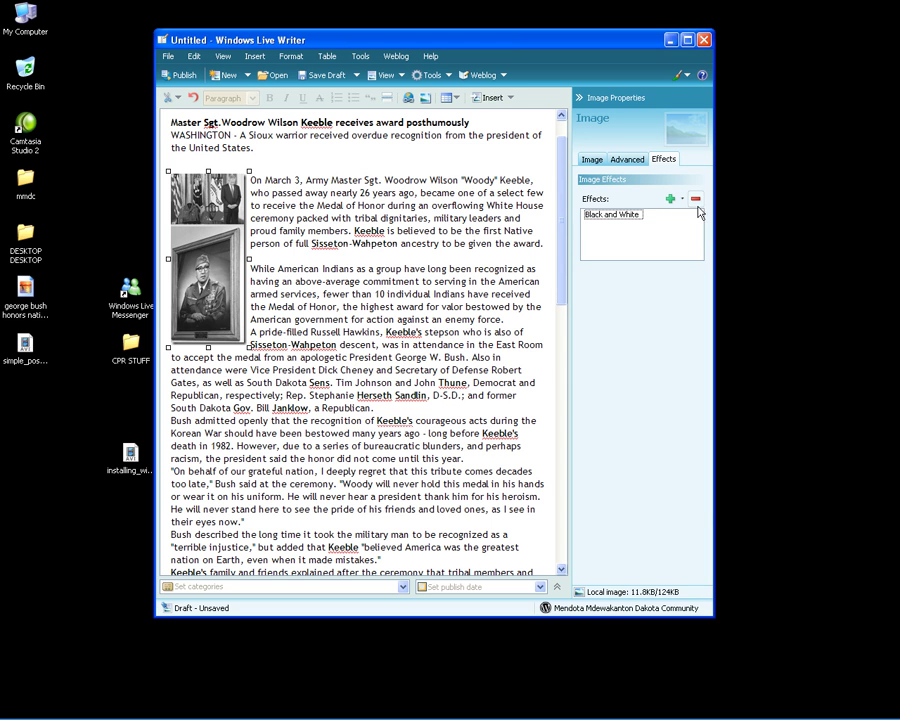
left_click(617, 215)
left_click(695, 199)
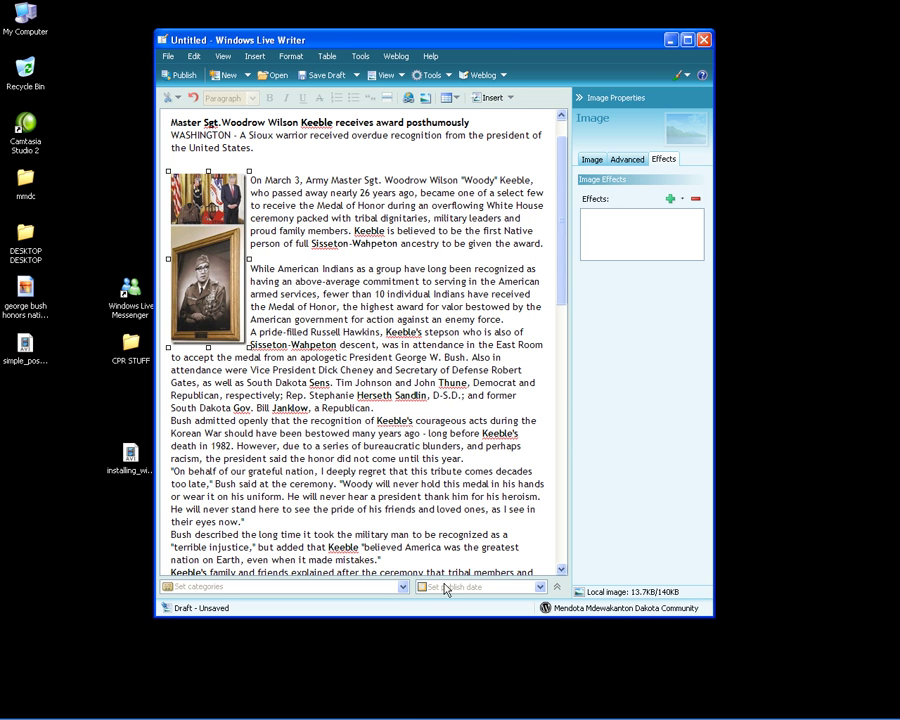
- Switch to the article in Internet Explorer and copy its headline "Medal of Honor finally bestowed upon Sioux soldier"
left_click(372, 675)
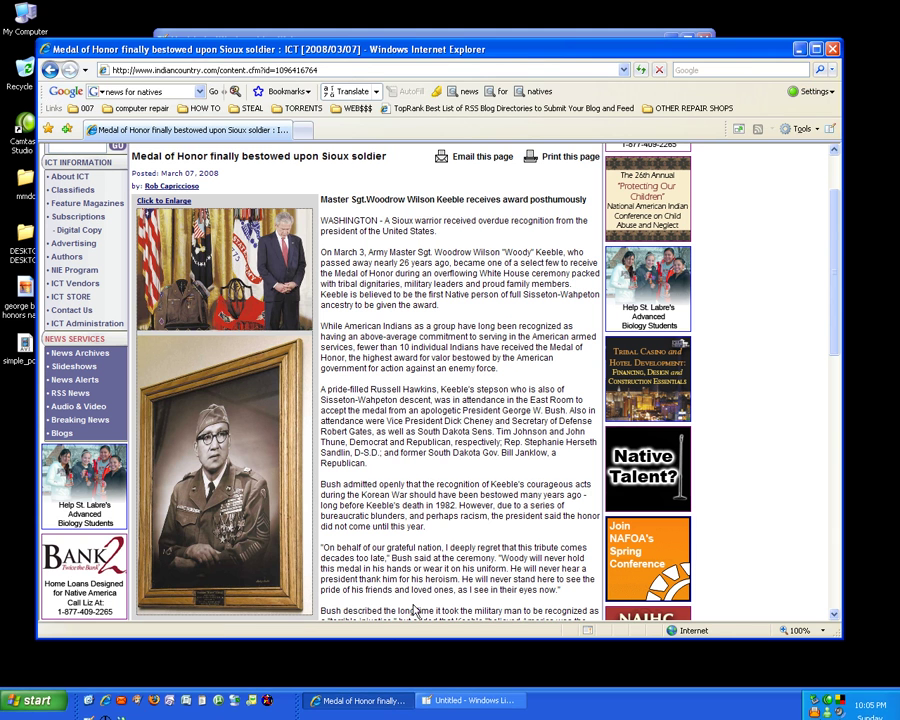
scroll(432, 290, "up", 1)
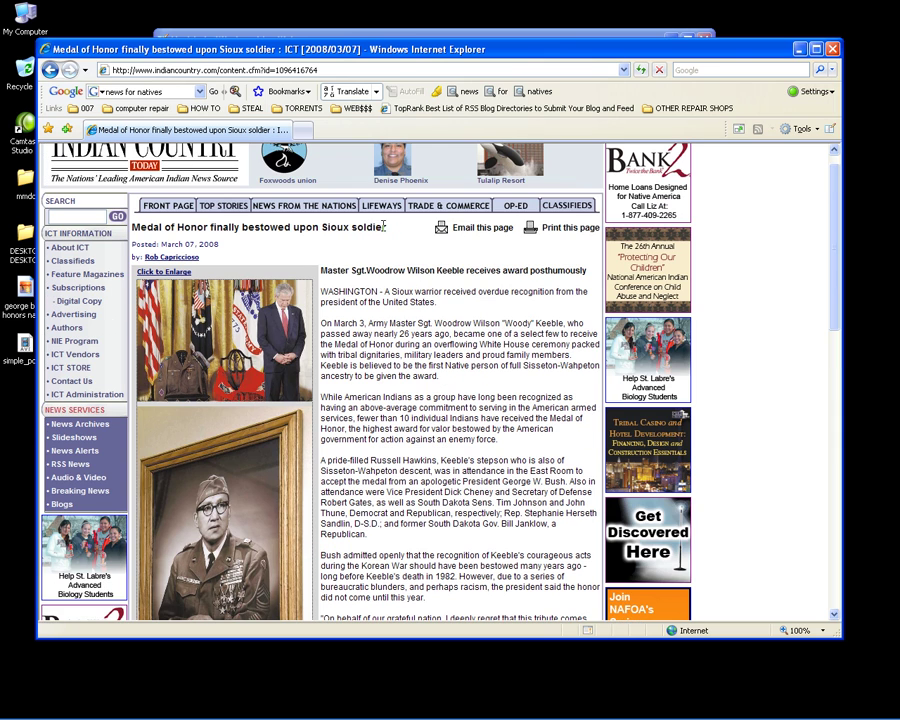
left_click_drag(383, 226, 146, 223)
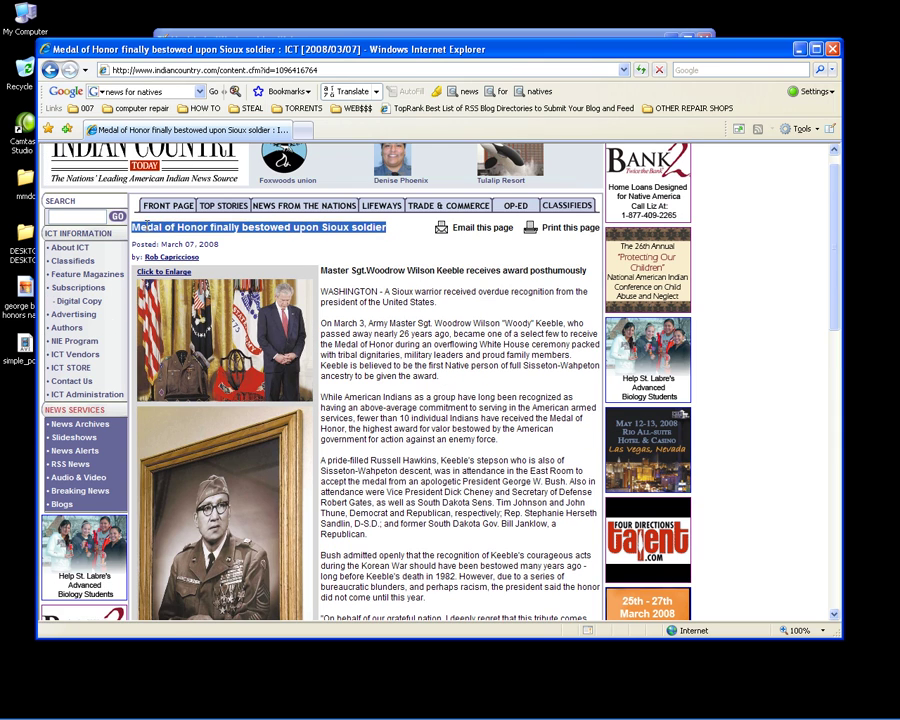
key("alt")
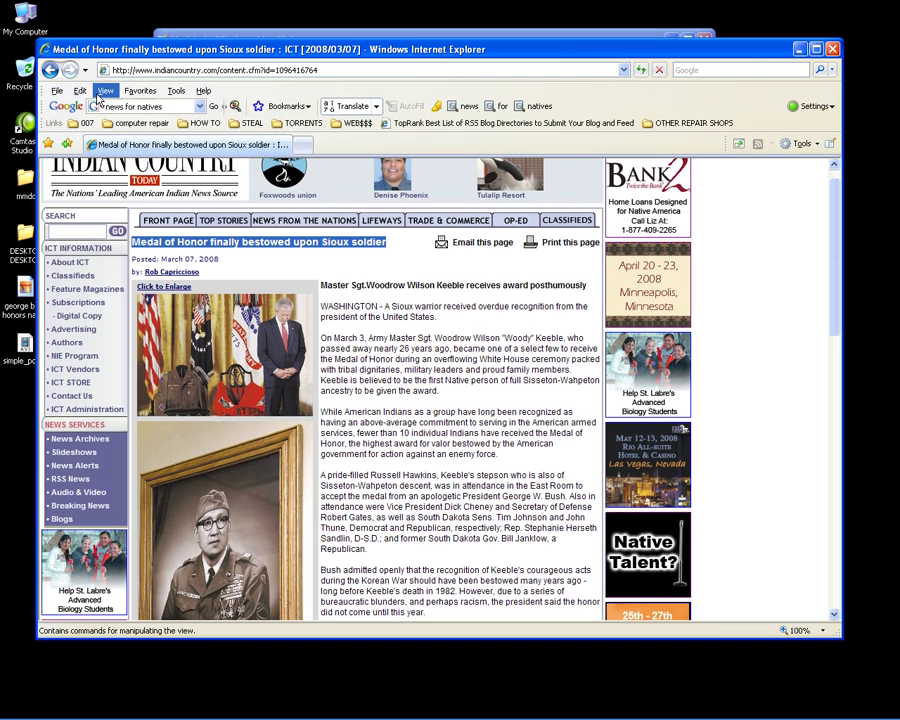
left_click(80, 90)
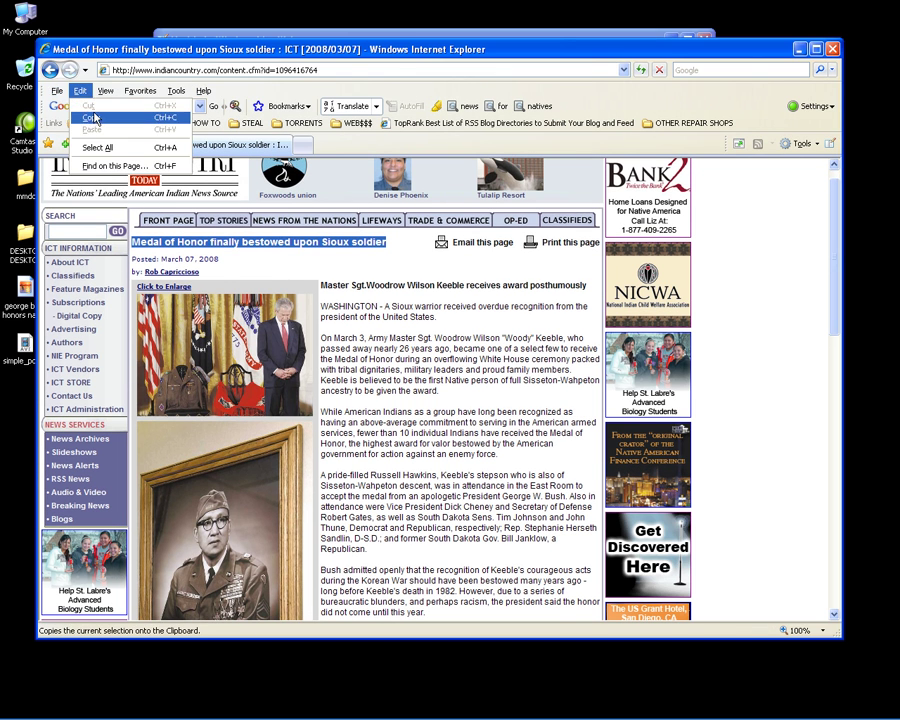
left_click(92, 118)
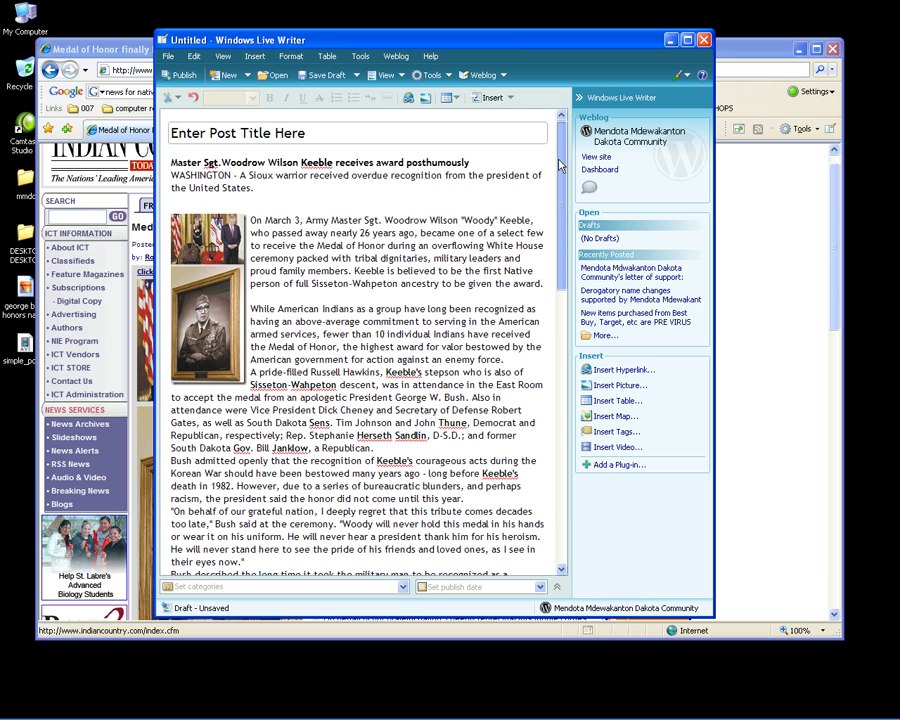
- Return to Windows Live Writer and paste the copied headline as the post title
left_click(266, 129)
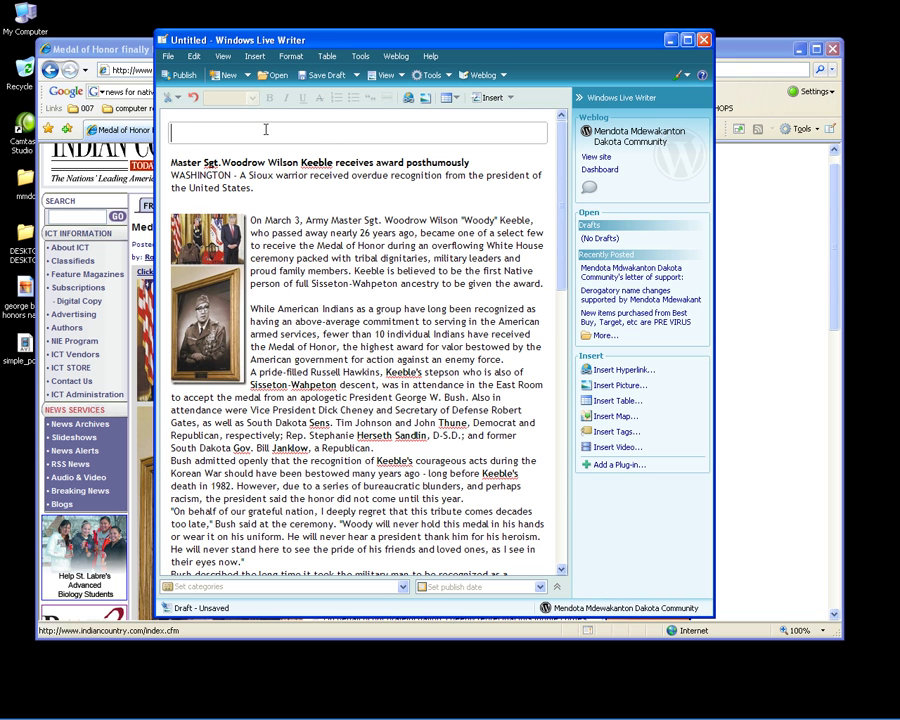
right_click(266, 129)
left_click(300, 166)
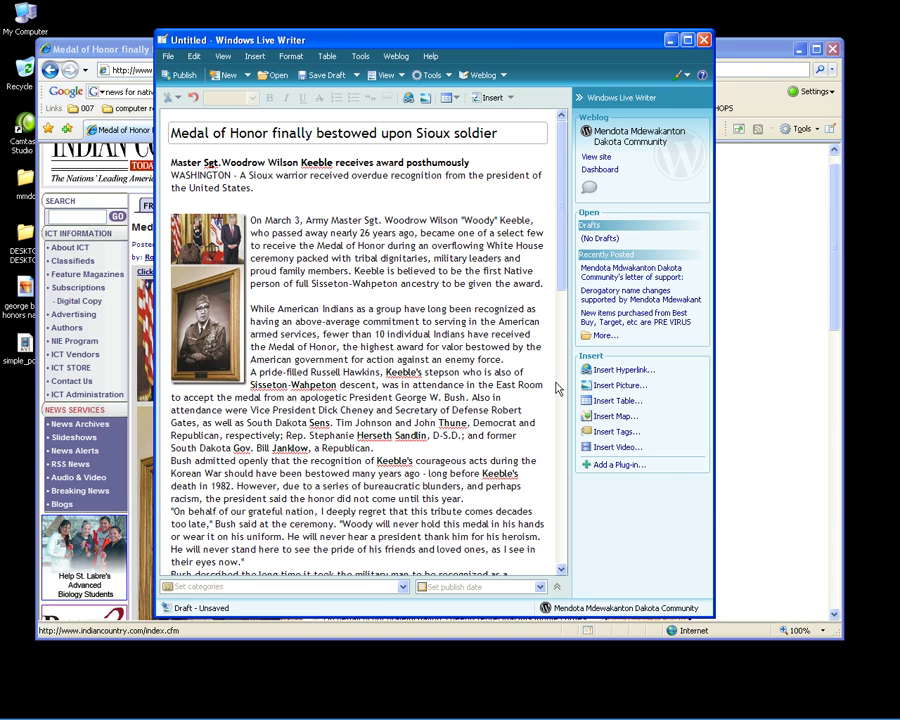
- Expand the post properties and assign the post to the PEOPLE category
left_click(557, 590)
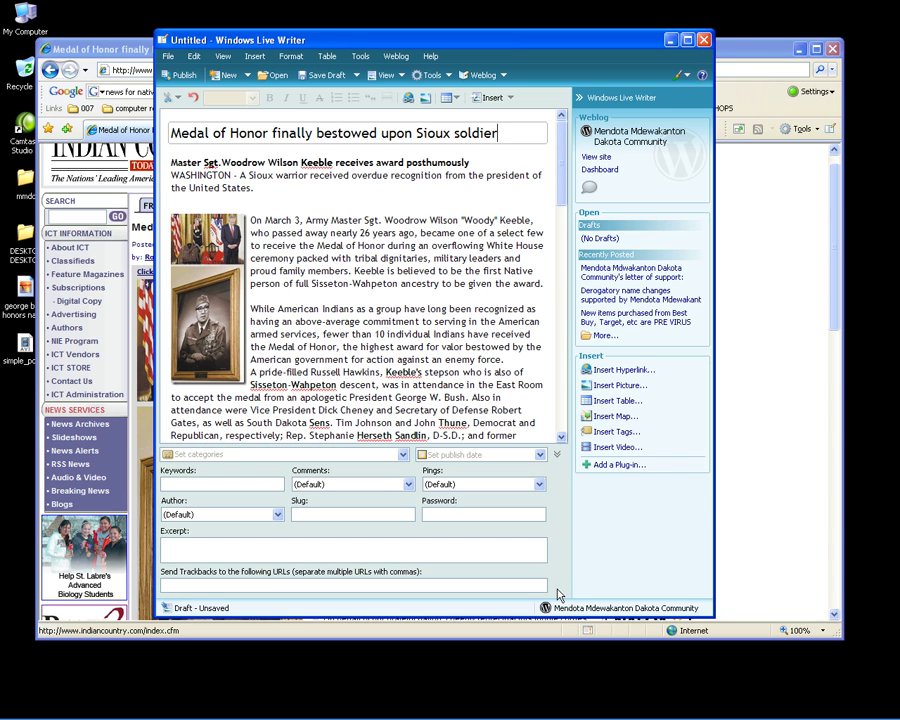
left_click(404, 455)
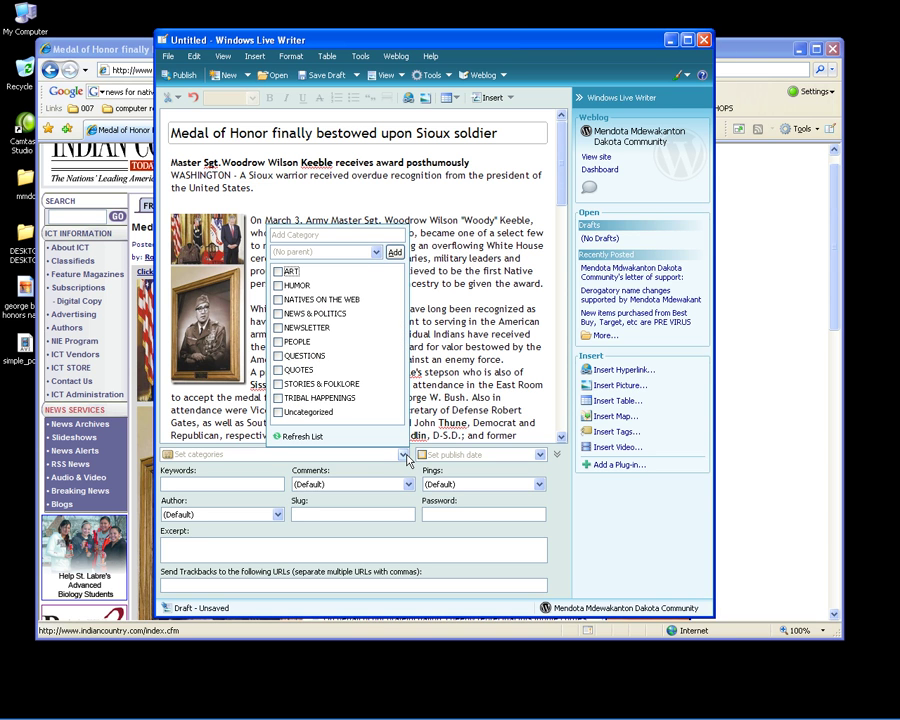
left_click(279, 343)
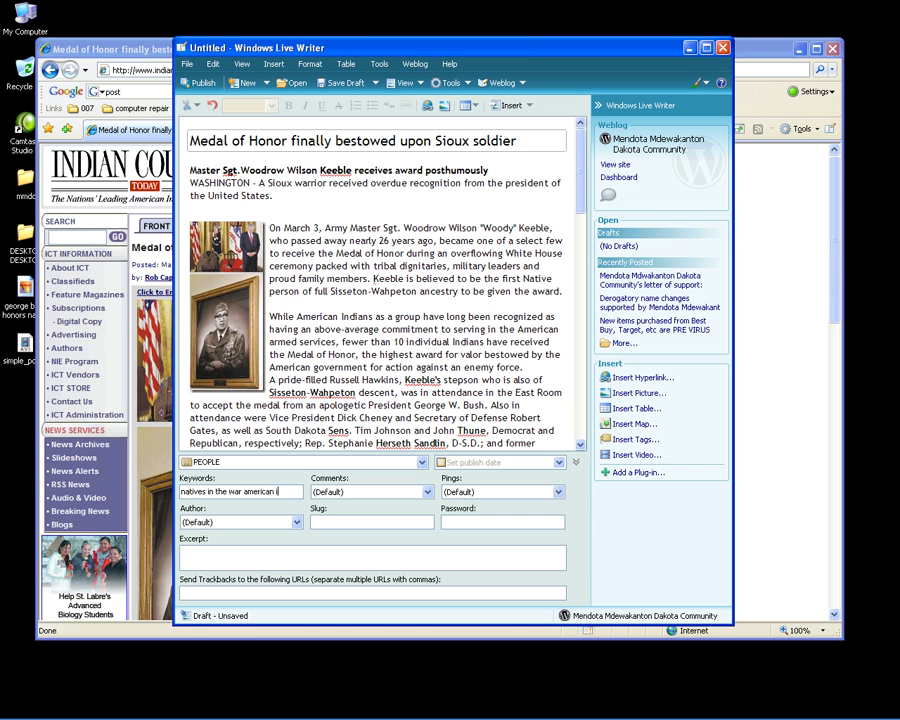
- Complete the post's keywords as "natives in the war american indians in the military native american heros"
type("in the military")
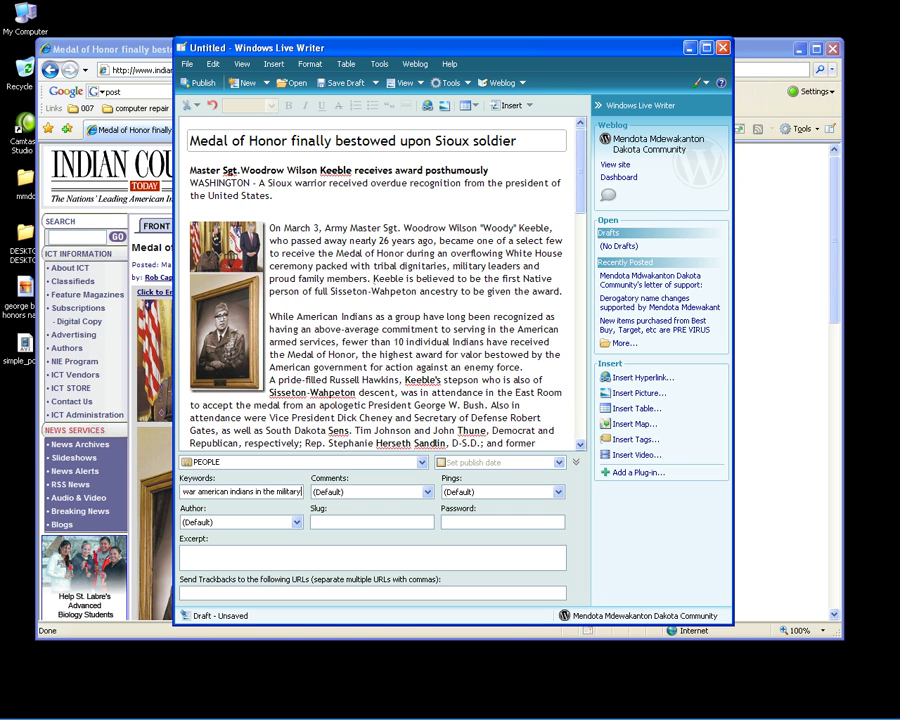
type(" nativ")
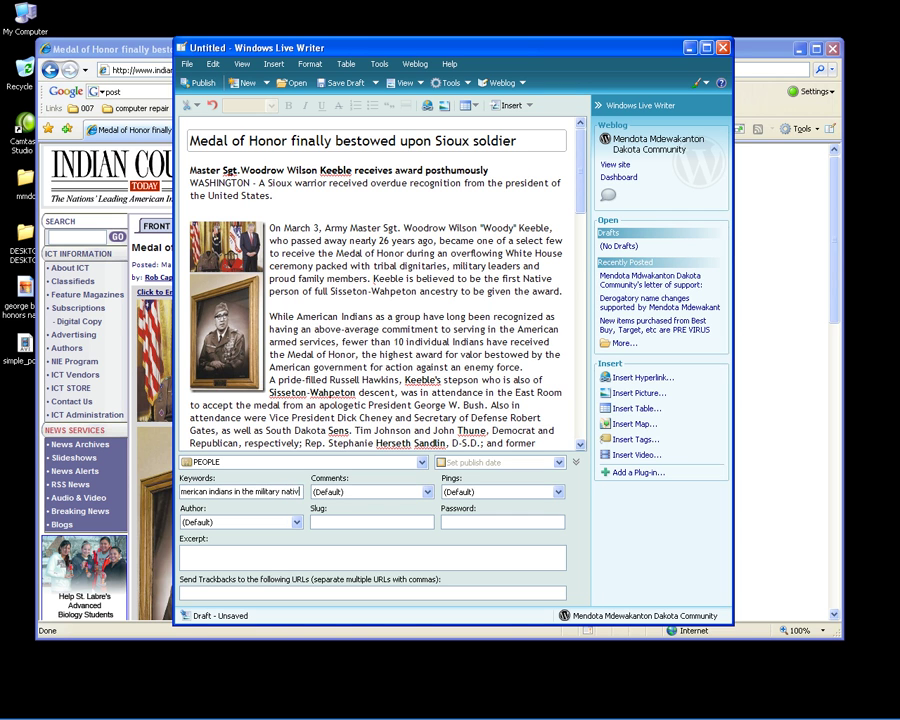
type("e american her")
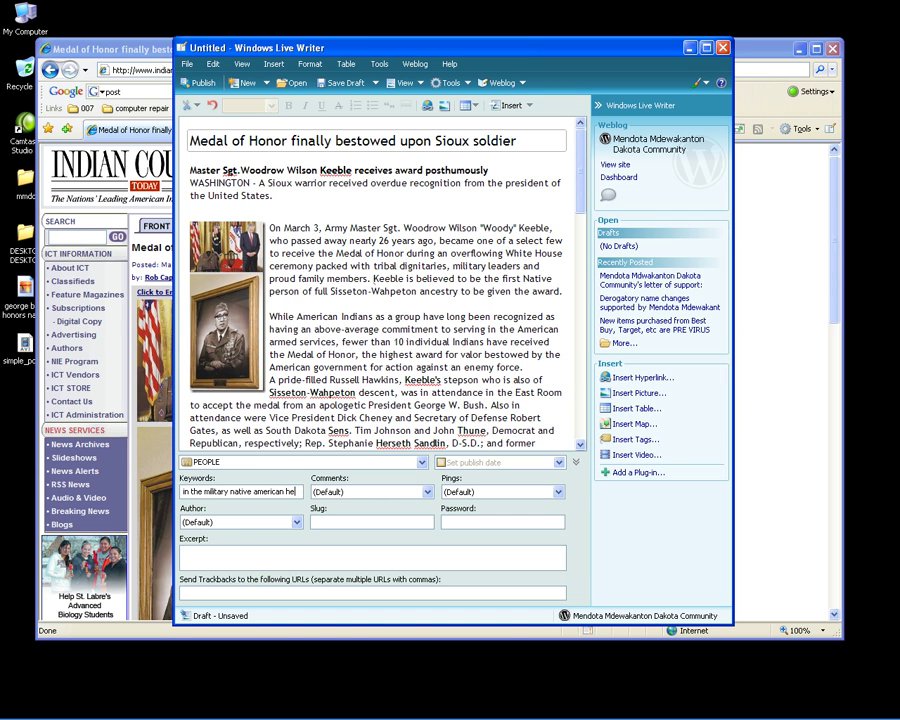
type("os")
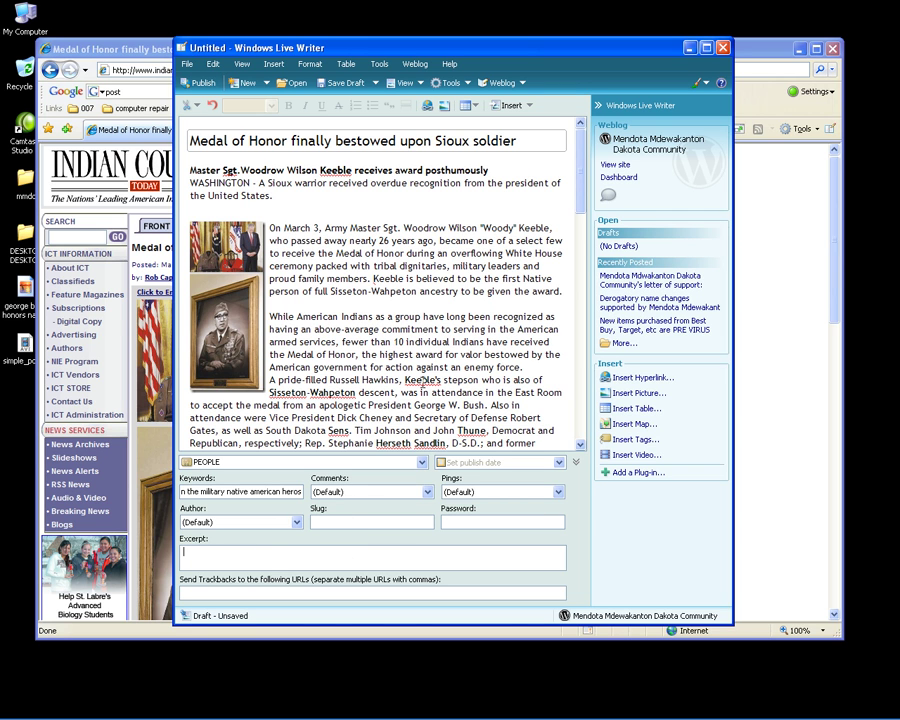
- Copy the body quote running from "There were terrible moments" through "idiocy replace reason," and paste it as the post's excerpt
left_click(580, 177)
left_click_drag(580, 177, 586, 329)
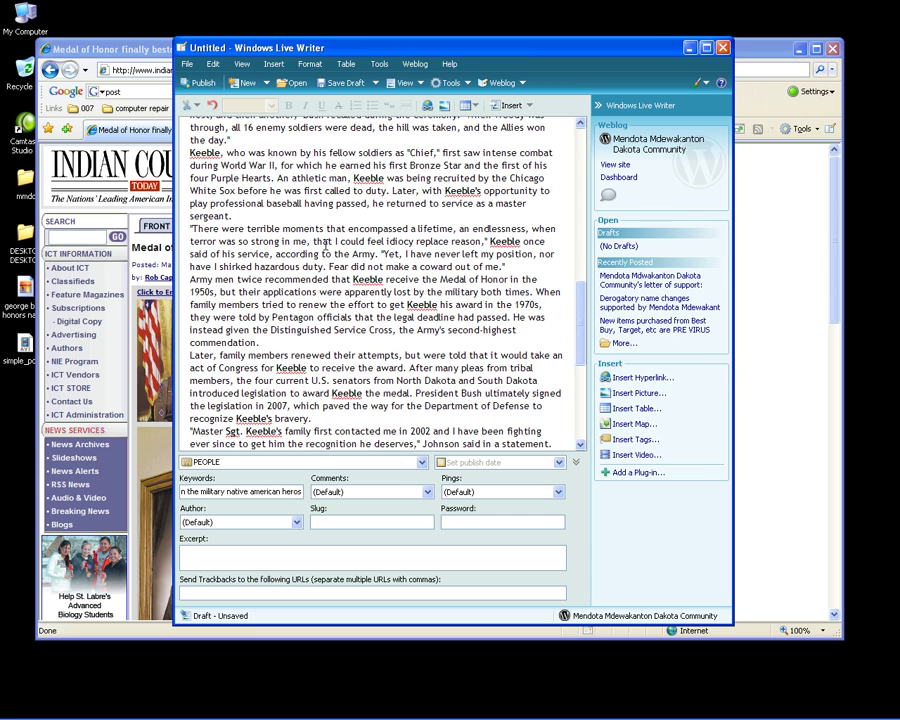
left_click(190, 228)
left_click_drag(190, 228, 487, 245)
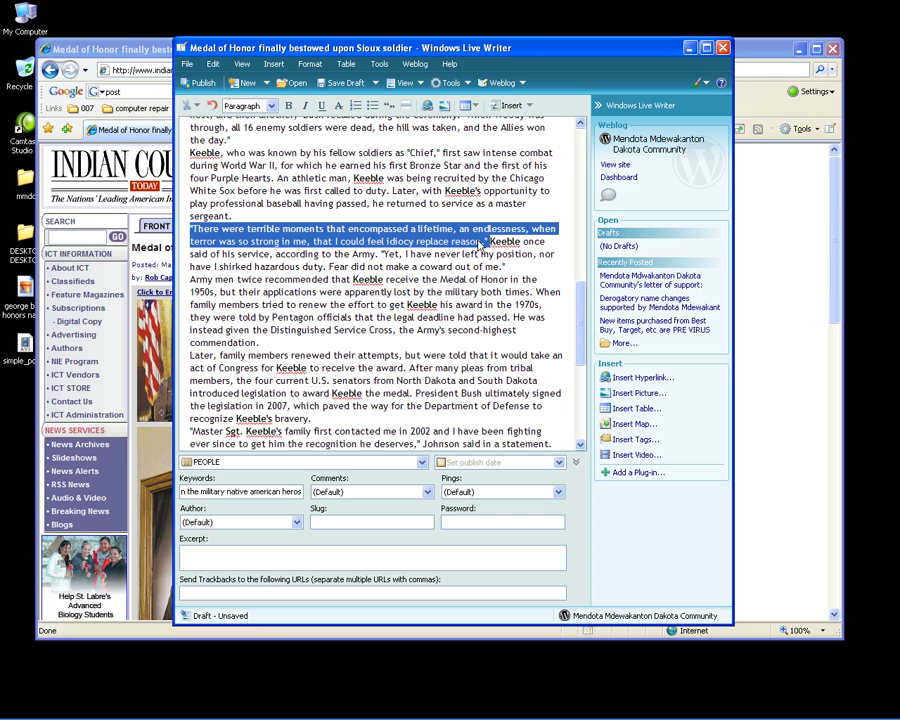
right_click(467, 240)
left_click(498, 256)
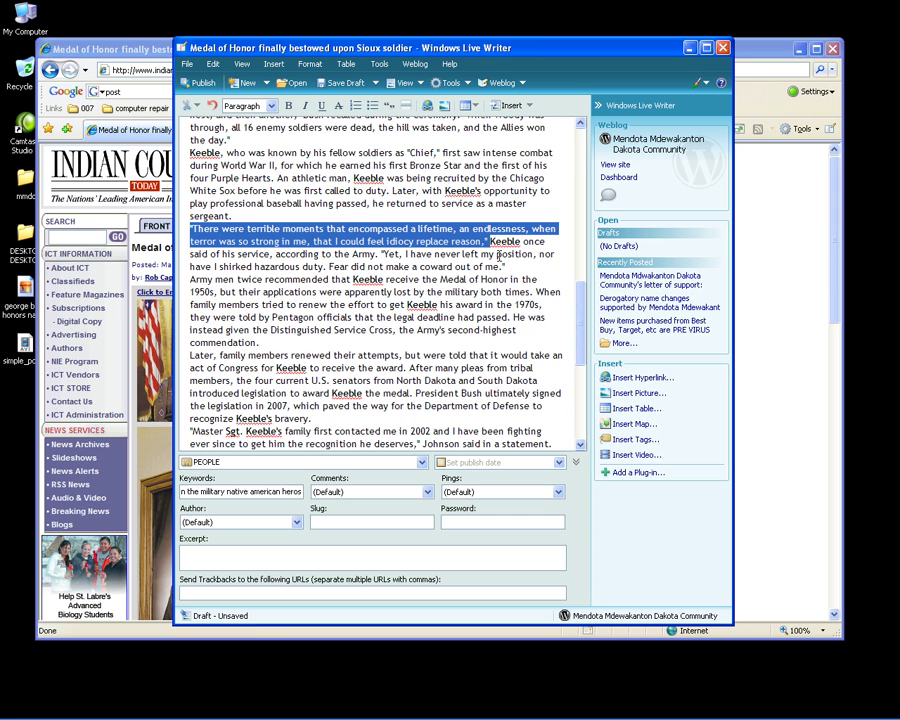
right_click(252, 559)
left_click(293, 602)
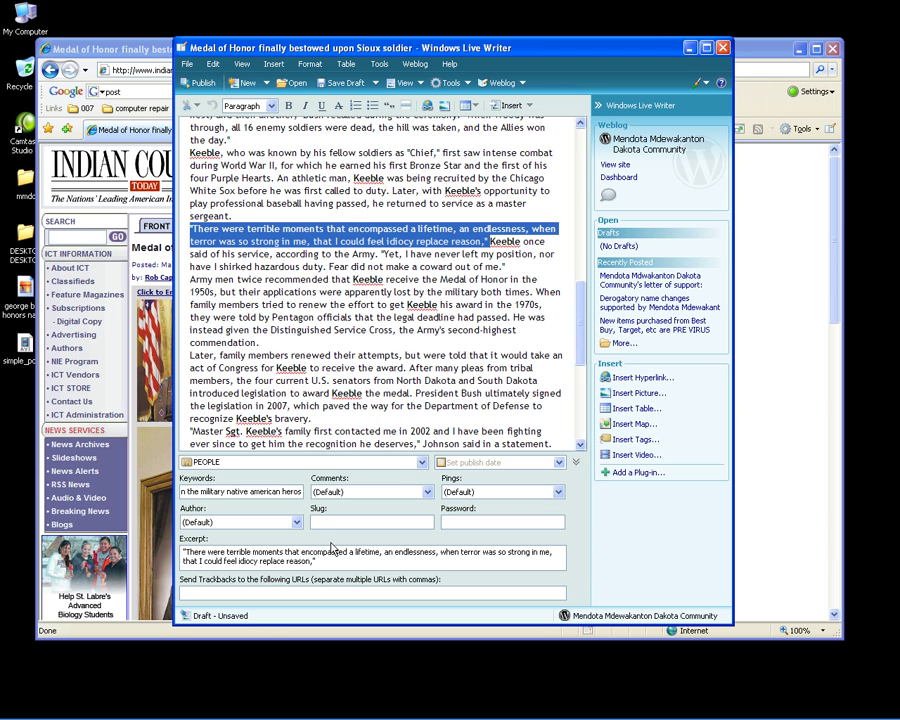
- Publish the post to the weblog and open "Medal of Honor finally bestowed upon Sioux soldier" from the website's recent posts
left_click(201, 85)
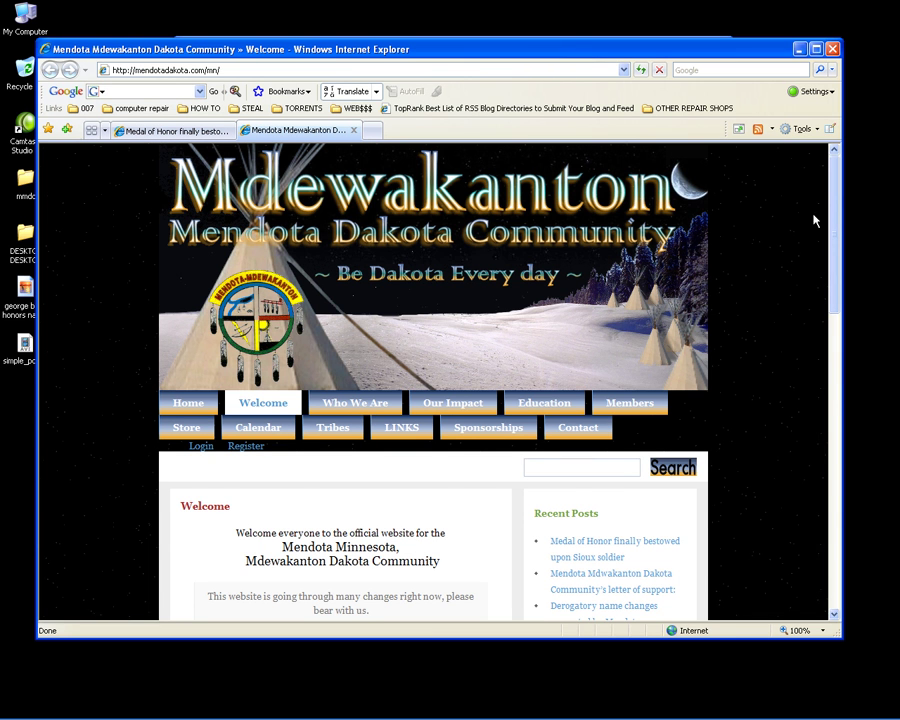
scroll(800, 226, "down", 3)
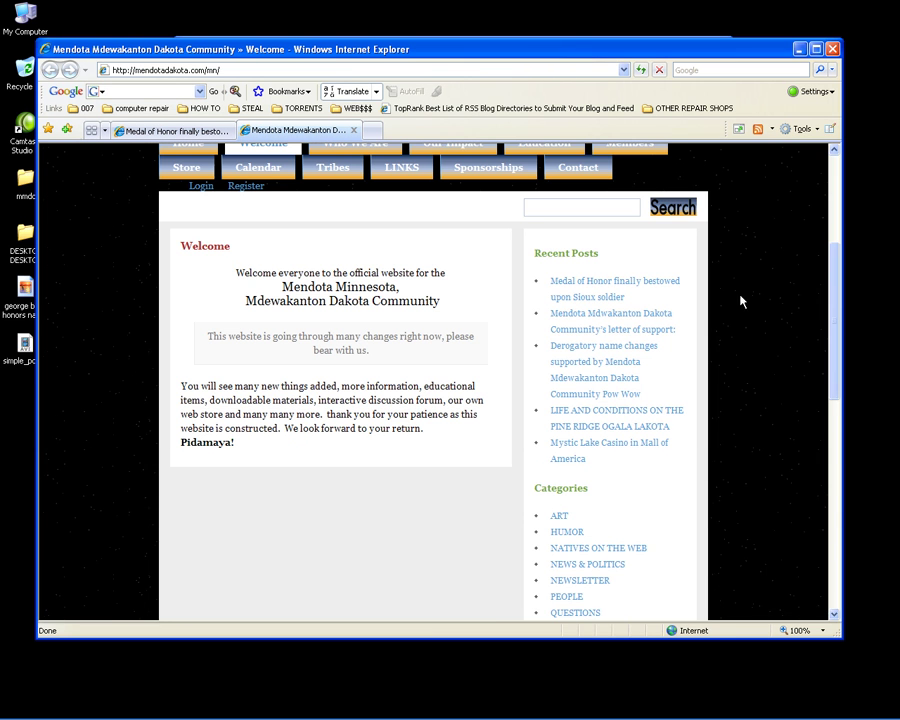
left_click(614, 288)
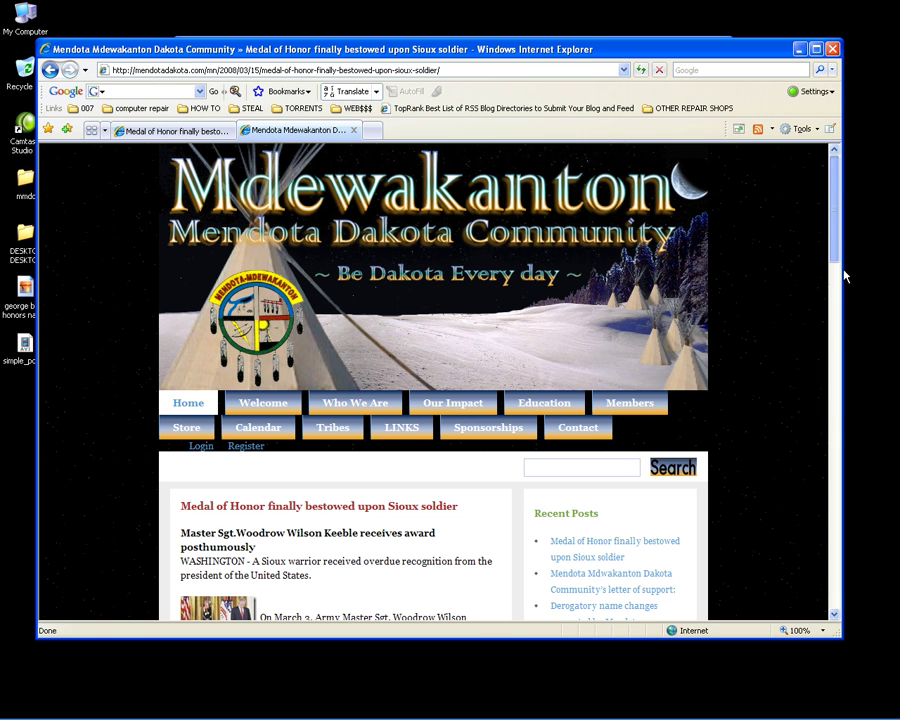
scroll(843, 305, "down", 3)
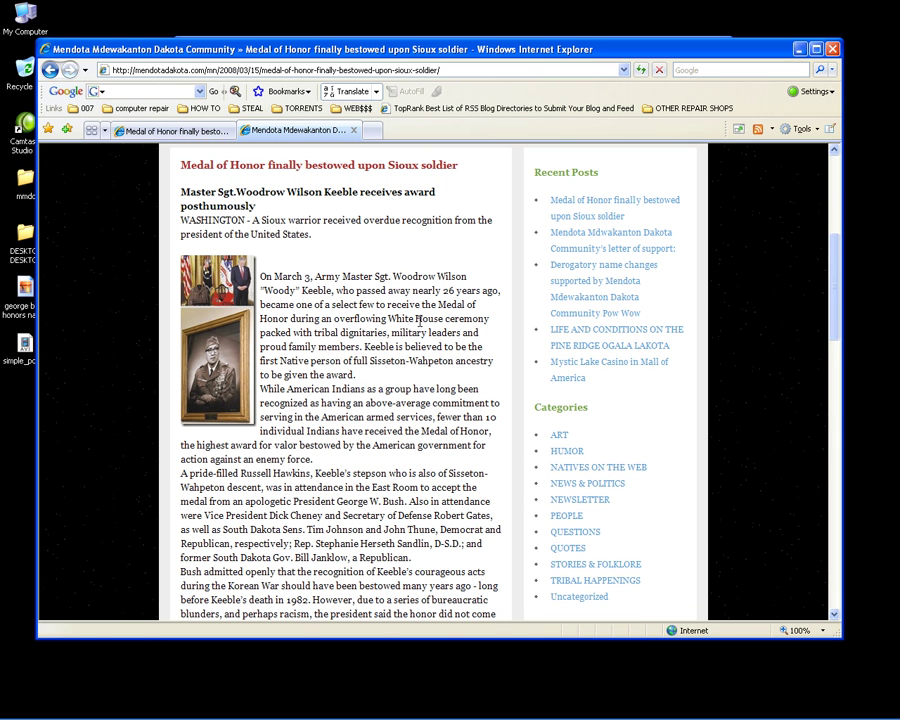
- View the published post's picture enlarged to full size, close its window and return to the article
left_click(228, 324)
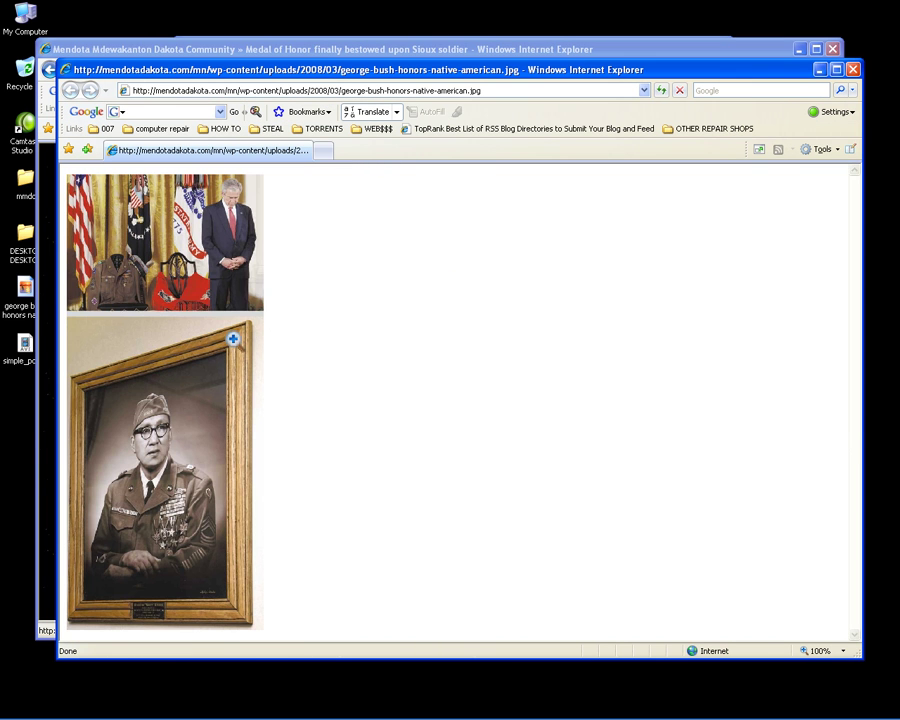
left_click(226, 341)
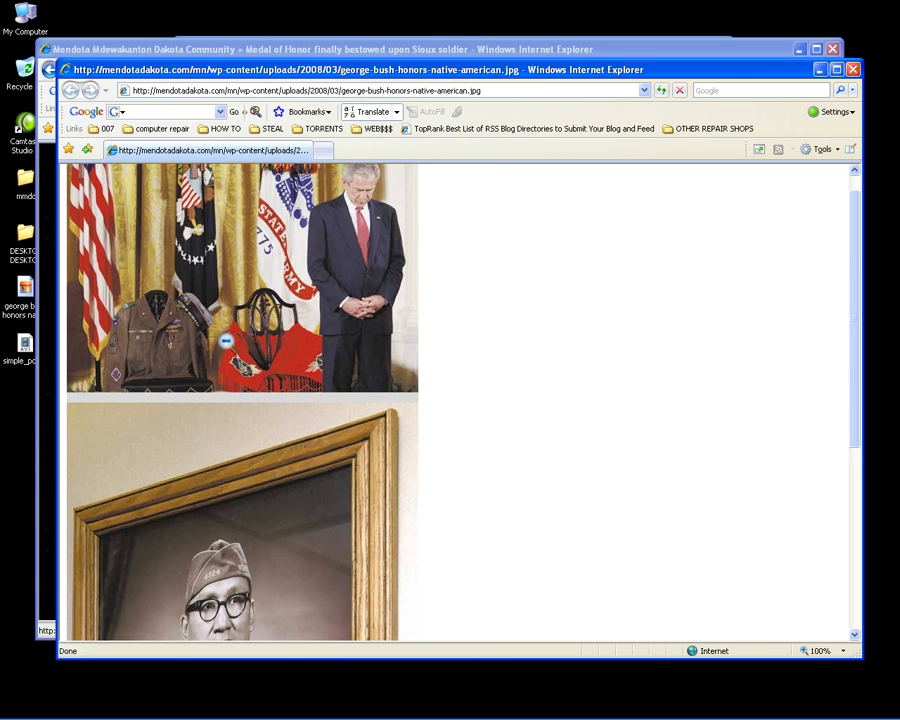
left_click(853, 70)
scroll(377, 390, "up", 2)
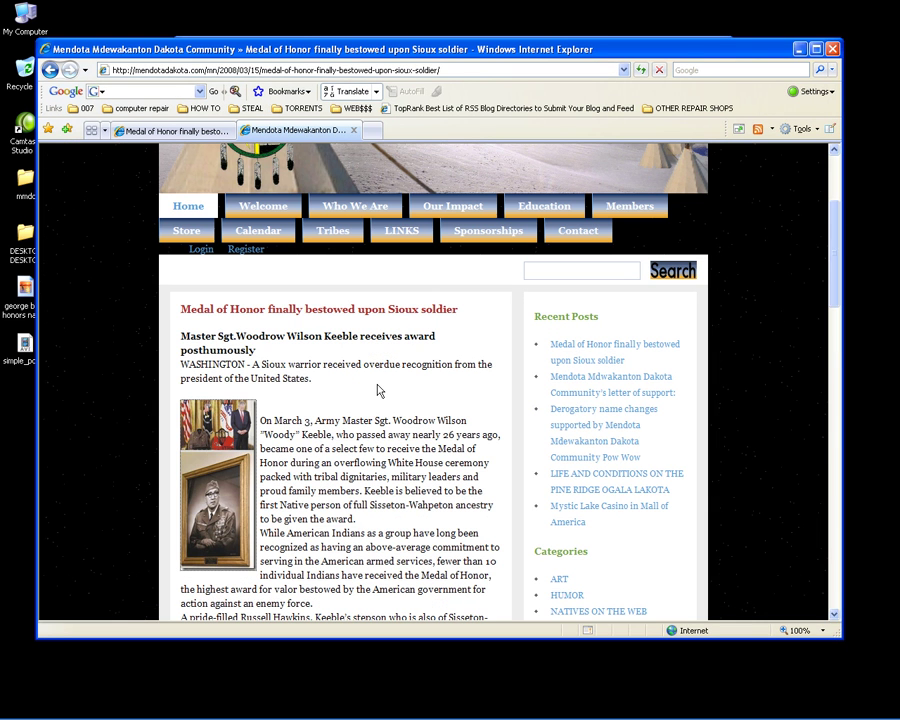